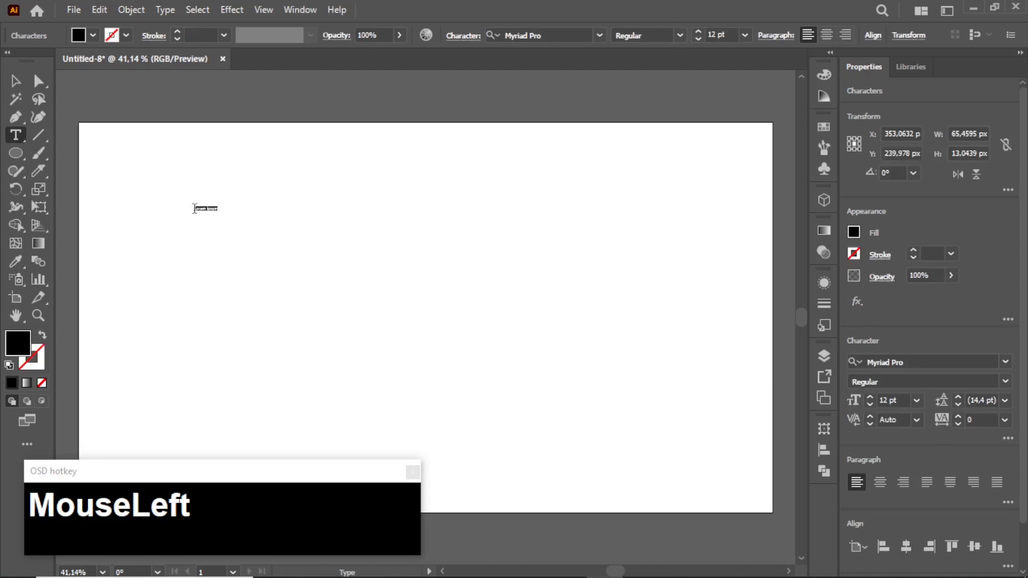
# - Create the lettering "TEXT" in Franklin Gothic Heavy at about 121 pt in the upper part of the artboard
pyautogui.write('text')
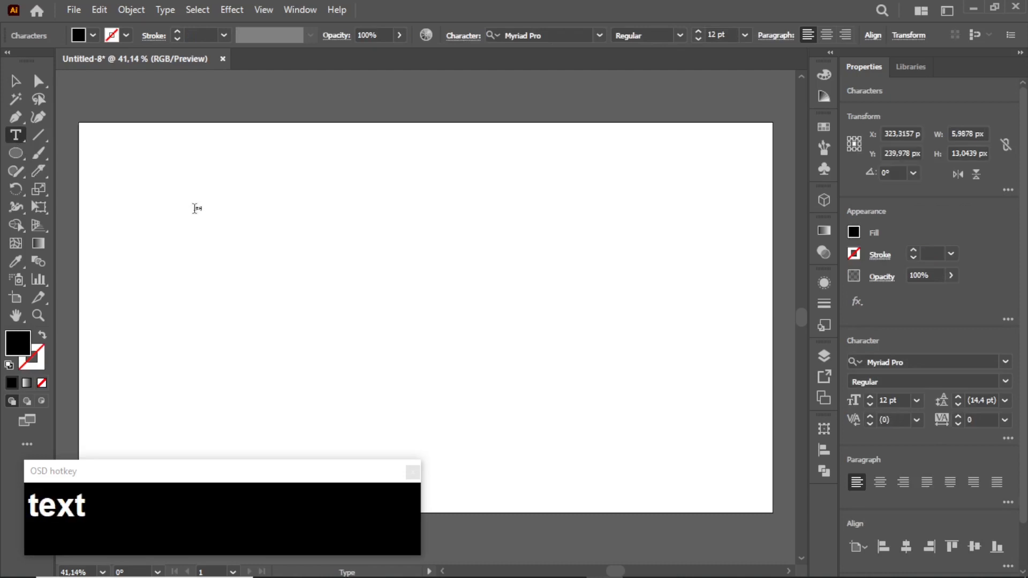
pyautogui.click(24, 82)
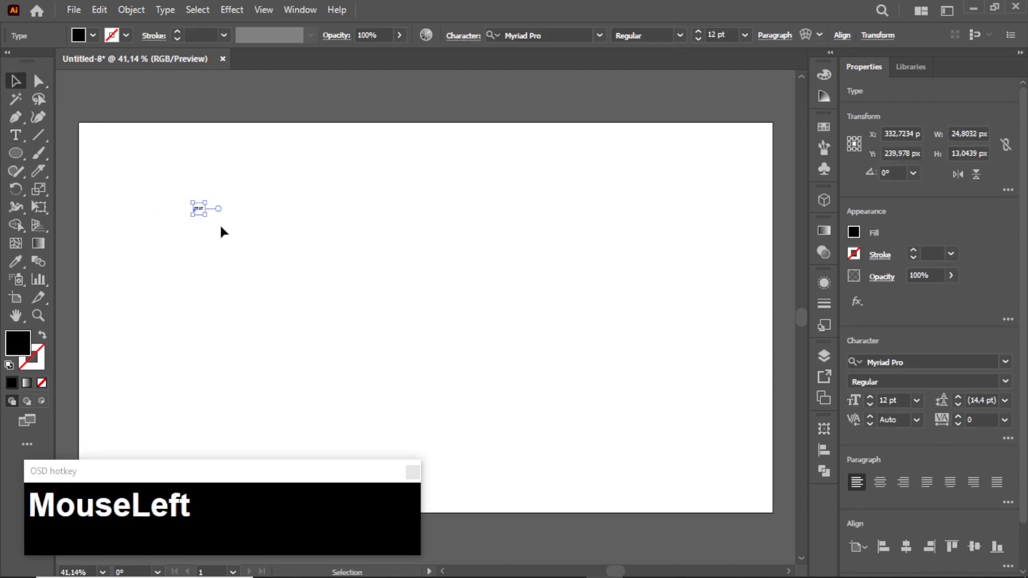
pyautogui.moveTo(205, 214); pyautogui.dragTo(349, 317)
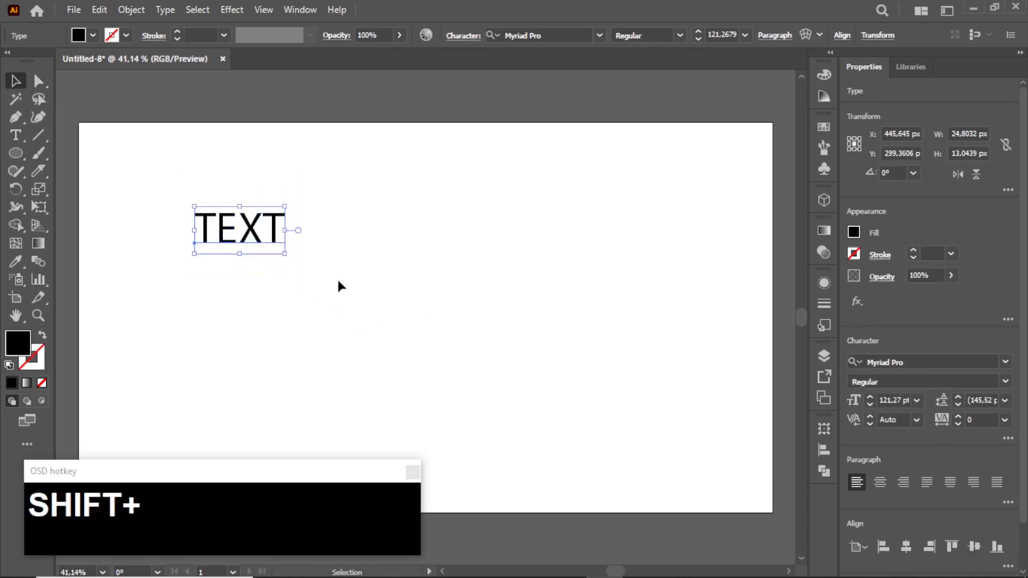
pyautogui.click(600, 34)
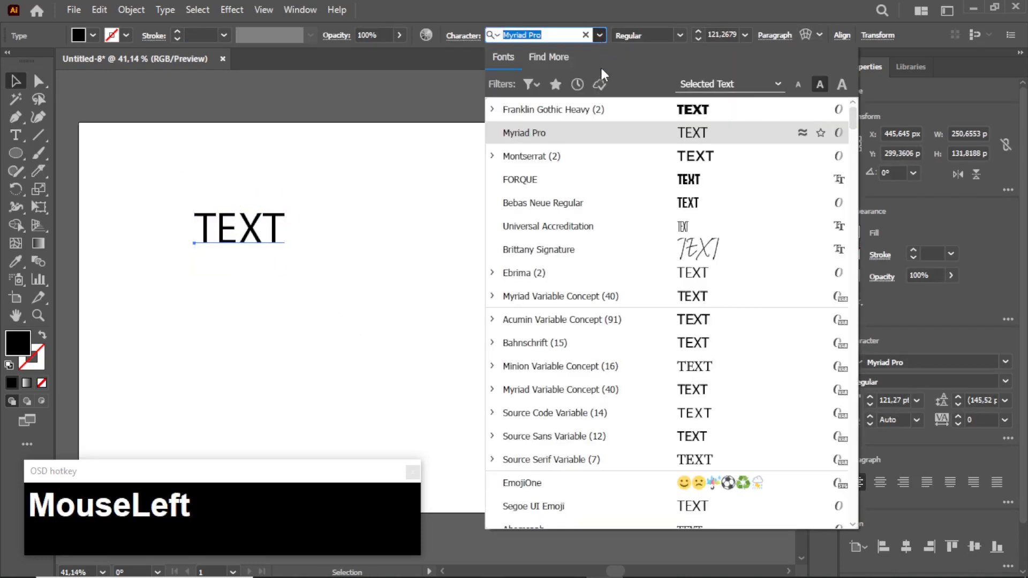
pyautogui.click(602, 110)
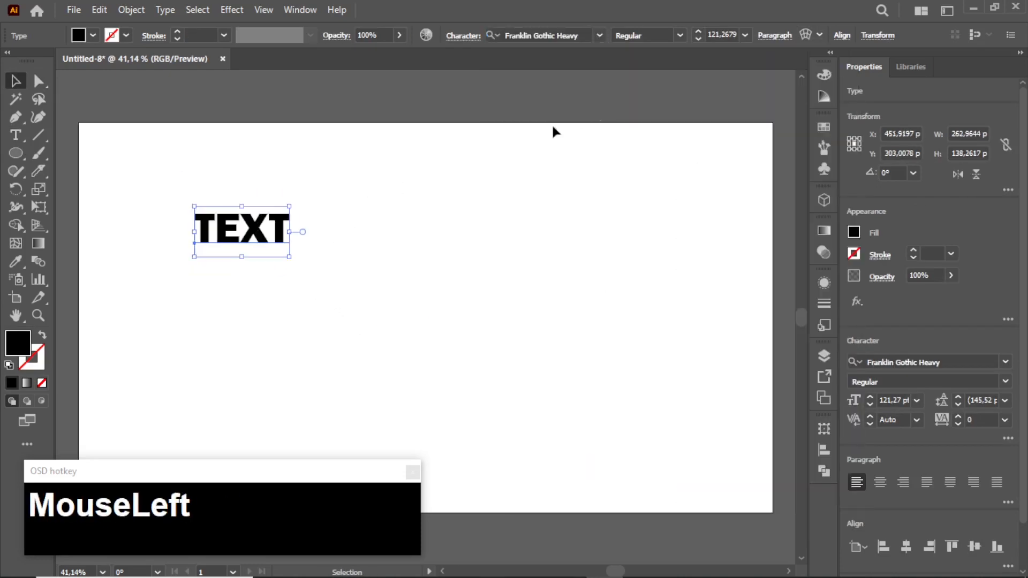
pyautogui.click(262, 165)
# - Duplicate the TEXT lettering directly below the original
pyautogui.click(248, 232)
pyautogui.press('alt')
pyautogui.moveTo(248, 234); pyautogui.dragTo(249, 281)
pyautogui.click(311, 240)
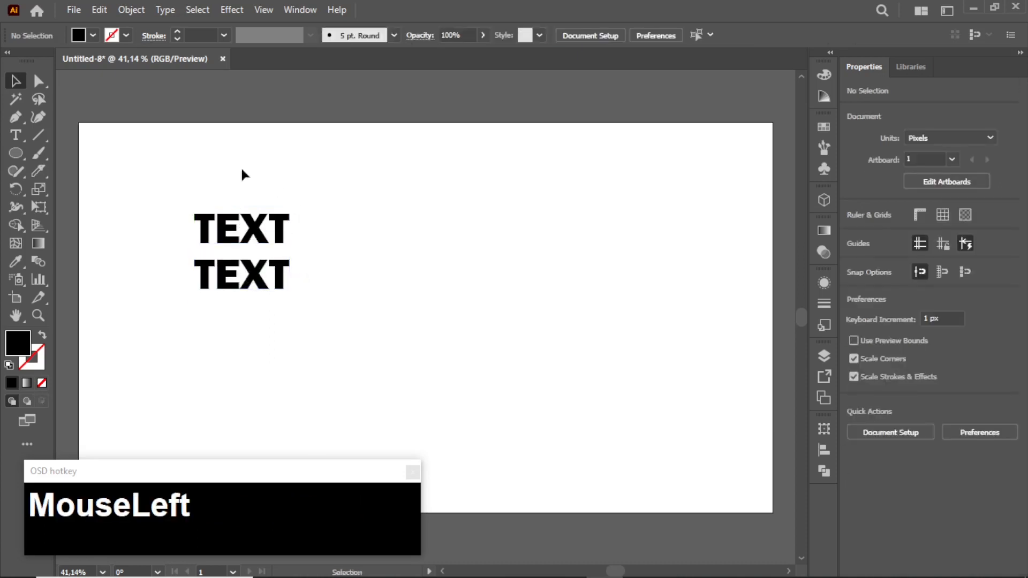
# - Draw a circle about 346 px in diameter beside the two text lines and leave it deselected
pyautogui.click(23, 159)
pyautogui.moveTo(395, 235); pyautogui.dragTo(519, 359)
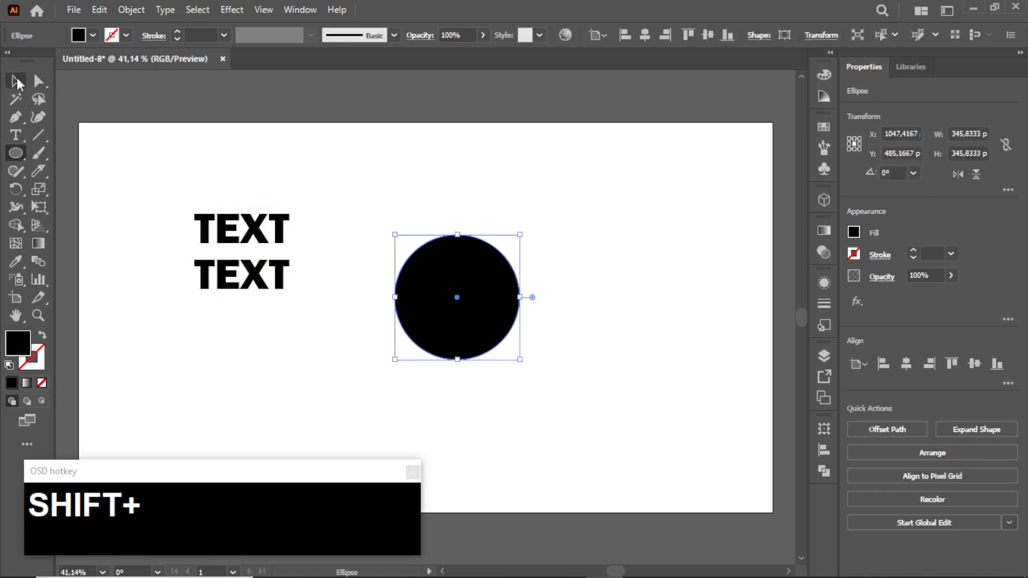
pyautogui.click(17, 80)
pyautogui.click(143, 158)
# - Cut the circle into upper and lower halves with the Knife tool along a slightly wavy line across its middle
pyautogui.rightClick(39, 173)
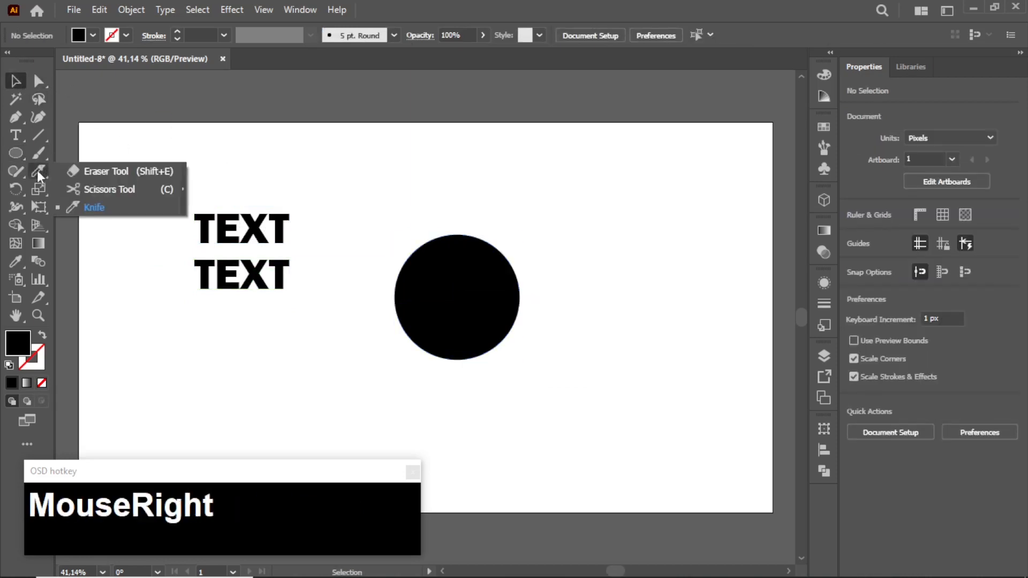
pyautogui.click(120, 202)
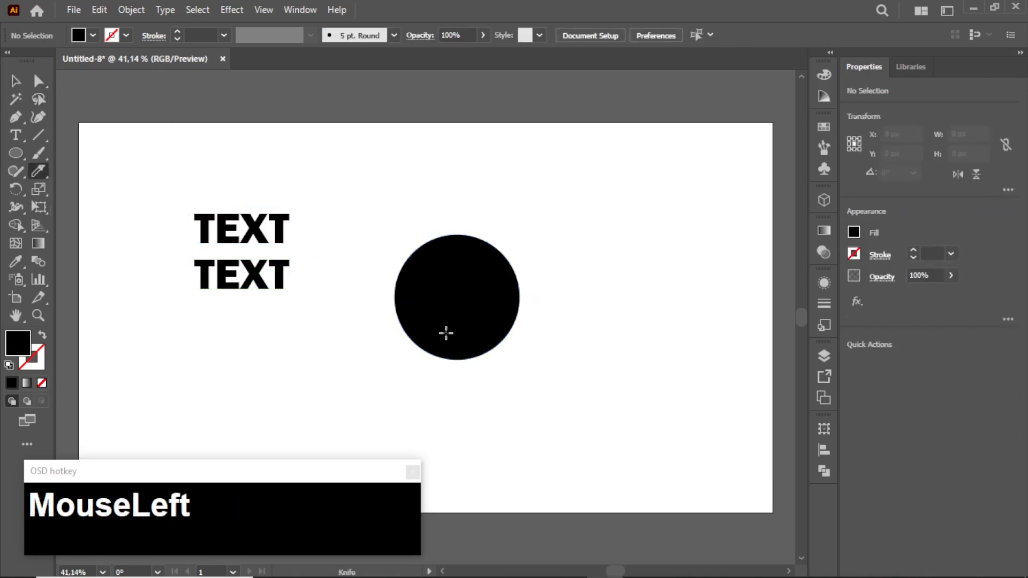
pyautogui.keyDown('alt'); pyautogui.scroll(1, 446, 332); pyautogui.keyUp('alt')
pyautogui.moveTo(367, 295); pyautogui.dragTo(395, 283)
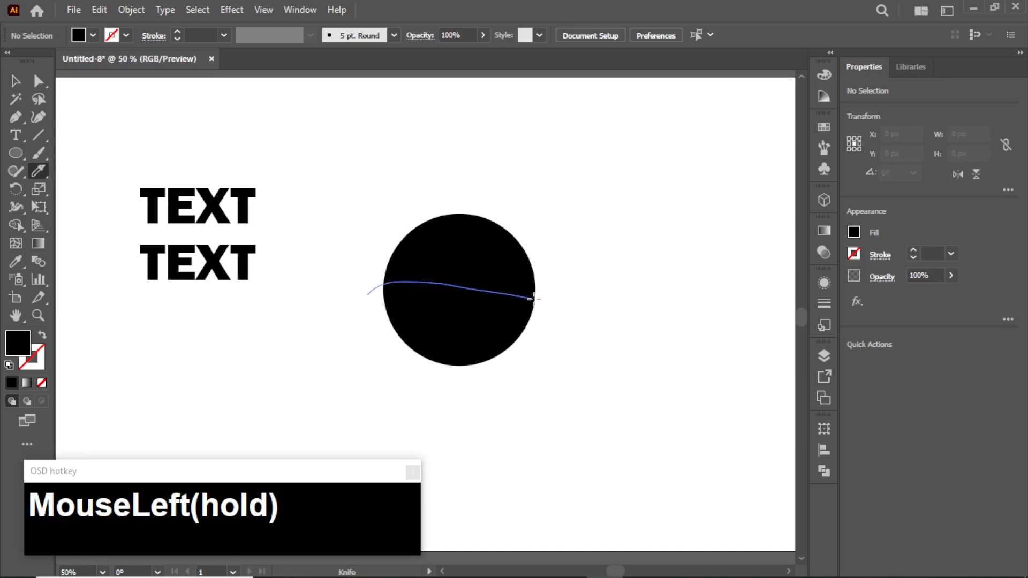
pyautogui.moveTo(534, 299); pyautogui.dragTo(540, 299)
pyautogui.click(9, 81)
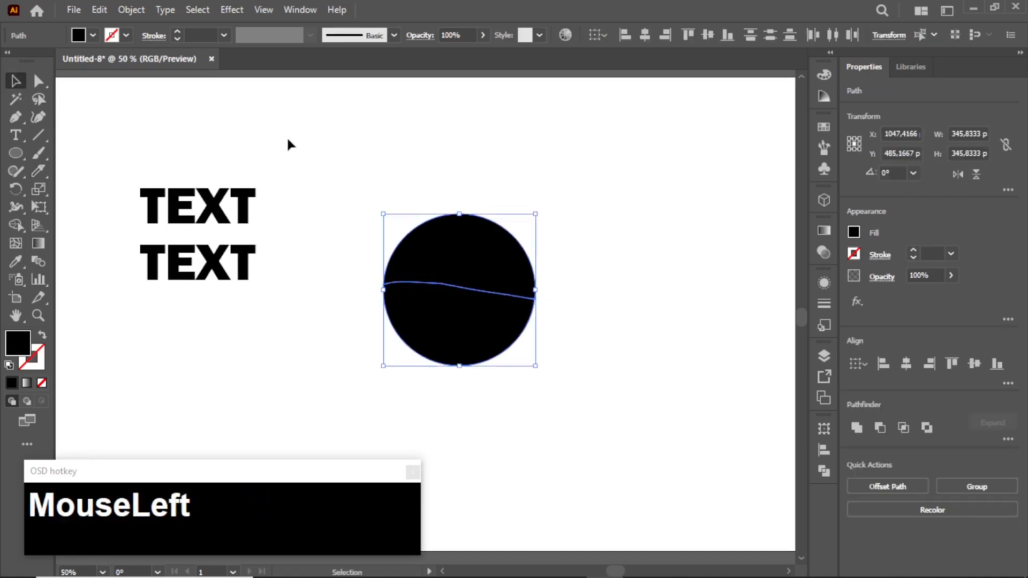
pyautogui.click(287, 141)
# - Envelope-distort the upper TEXT line into the upper half of the circle using Make with Top Object
pyautogui.click(464, 248)
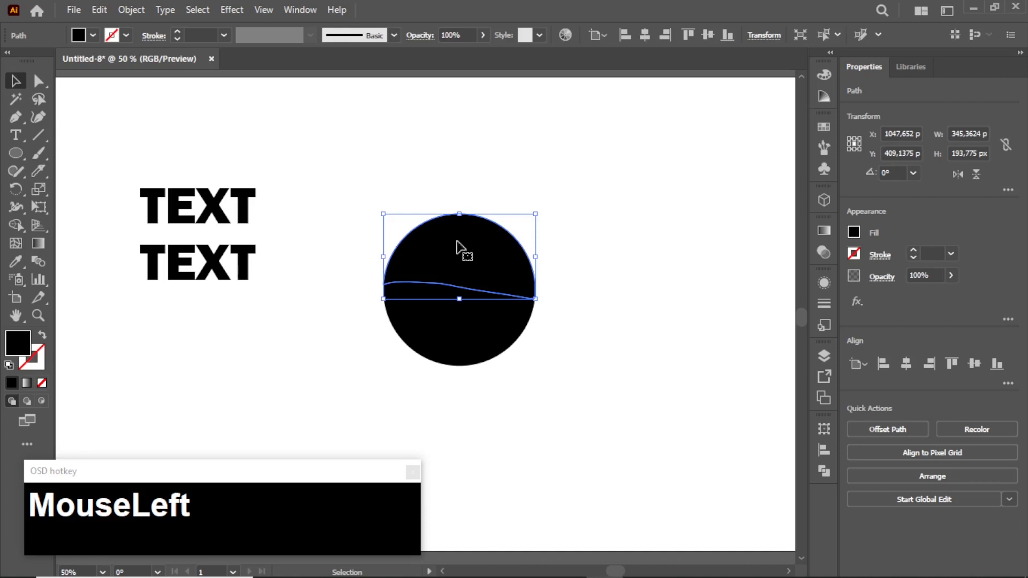
pyautogui.keyDown('shift'); pyautogui.click(241, 209); pyautogui.keyUp('shift')
pyautogui.click(132, 9)
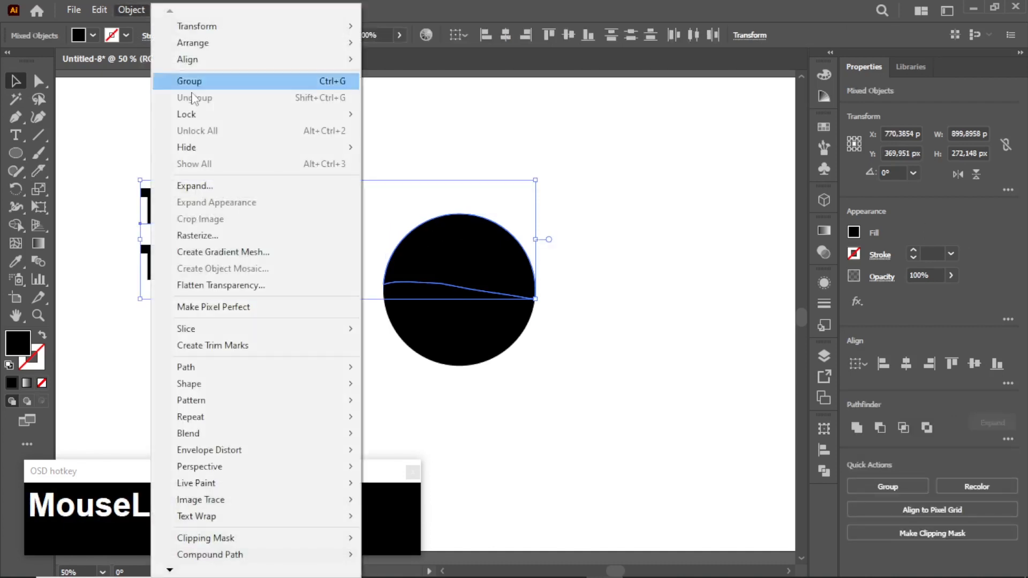
pyautogui.moveTo(297, 454)
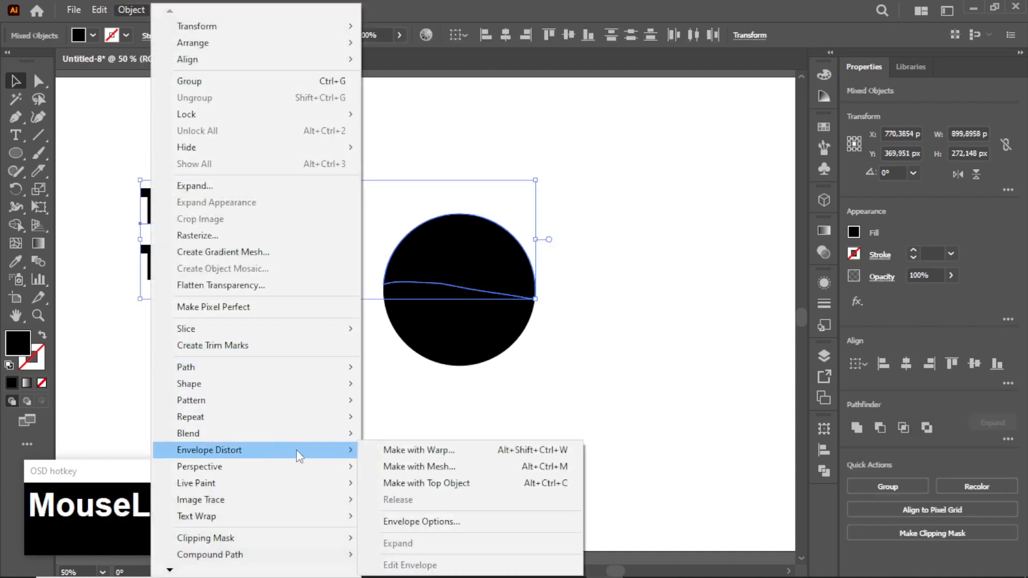
pyautogui.click(426, 485)
pyautogui.click(513, 407)
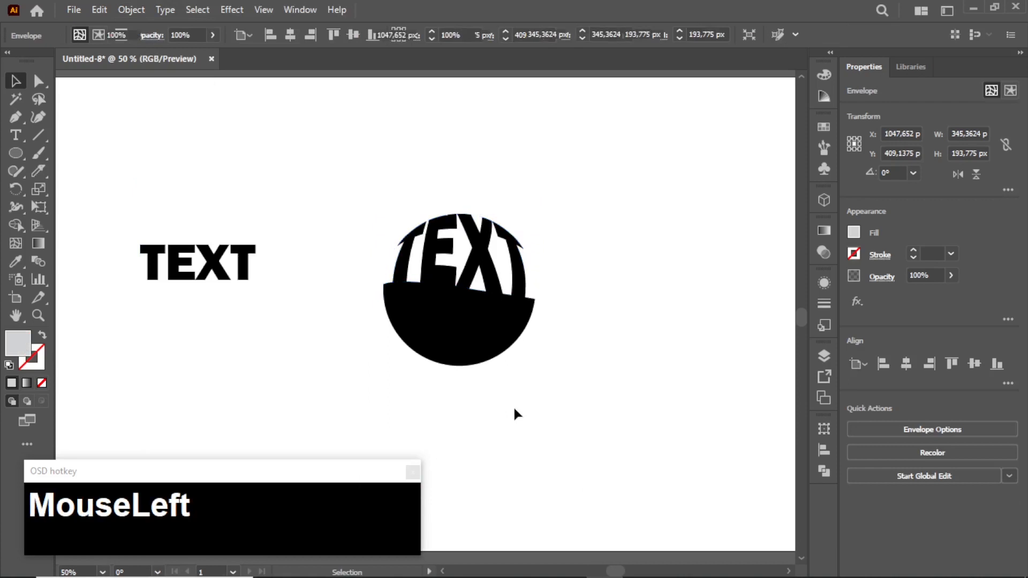
# - Envelope-distort the remaining TEXT line into the lower half of the circle using Make with Top Object
pyautogui.click(247, 271)
pyautogui.keyDown('shift'); pyautogui.click(420, 335); pyautogui.keyUp('shift')
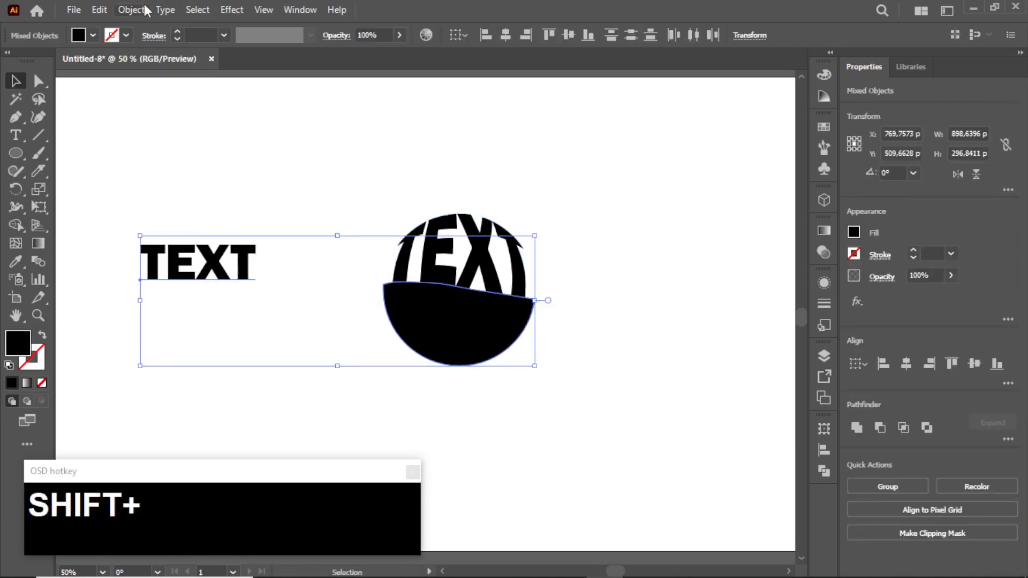
pyautogui.click(144, 10)
pyautogui.moveTo(258, 447)
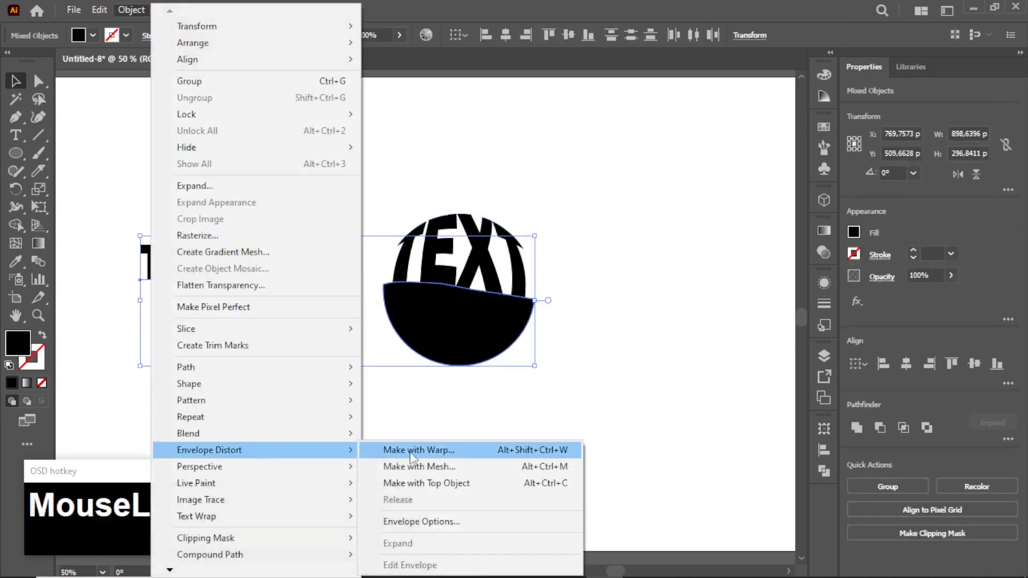
pyautogui.click(426, 483)
pyautogui.click(535, 407)
# - Move the lower warped text down slightly, to about Y 571 px, leaving a narrow gap below the upper text
pyautogui.keyDown('alt'); pyautogui.scroll(1, 513, 396); pyautogui.keyUp('alt')
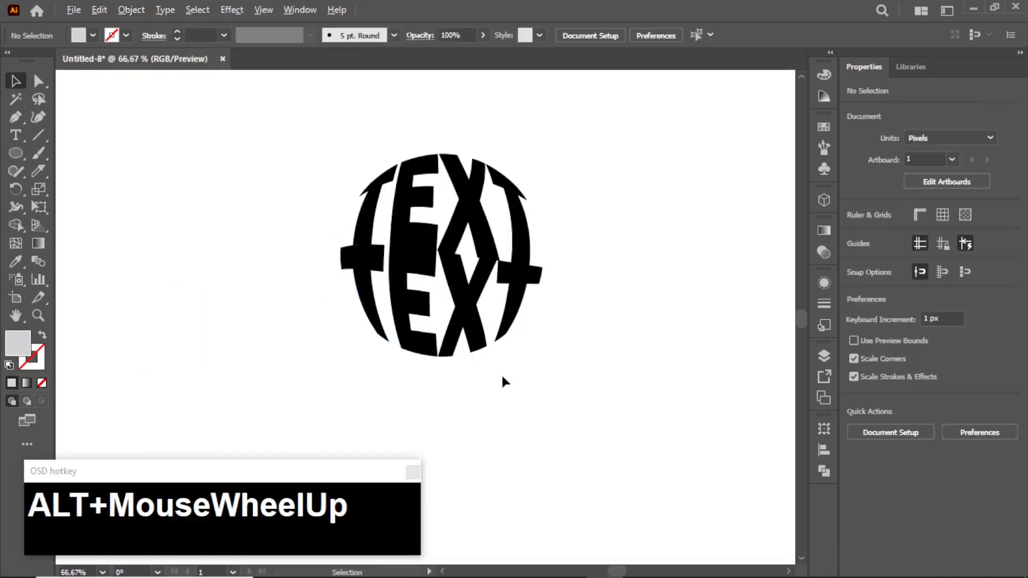
pyautogui.click(468, 310)
pyautogui.scroll(1, 468, 303)
pyautogui.moveTo(467, 301); pyautogui.dragTo(466, 310)
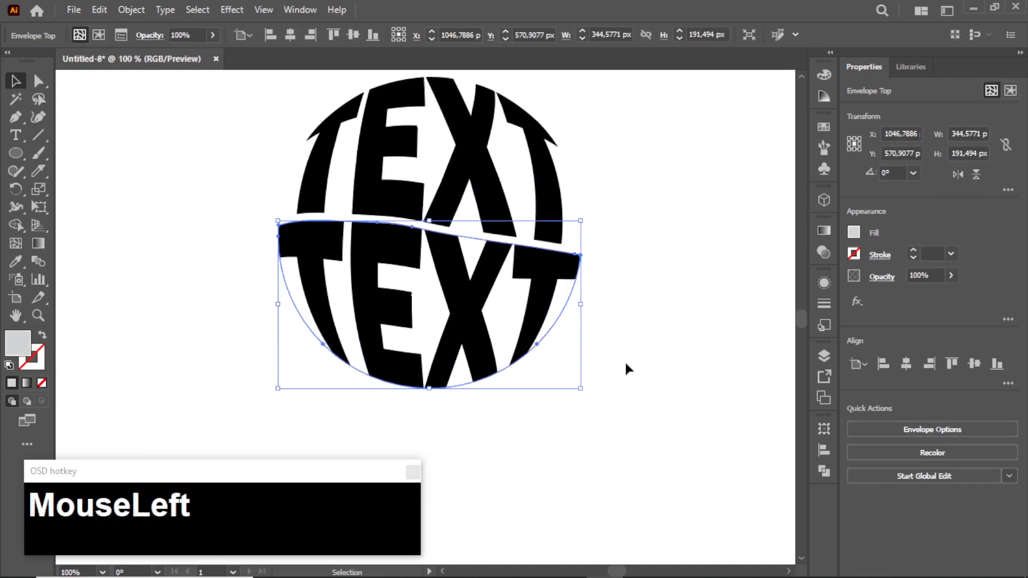
pyautogui.click(154, 234)
pyautogui.keyDown('alt'); pyautogui.scroll(-1, 153, 234); pyautogui.keyUp('alt')
pyautogui.keyDown('alt'); pyautogui.scroll(-1, 452, 370); pyautogui.keyUp('alt')
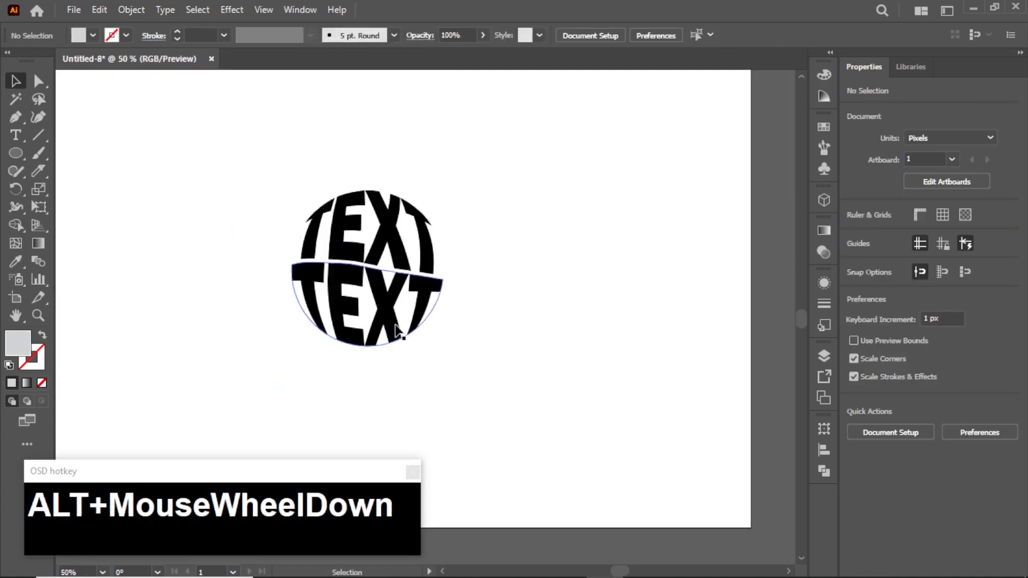
# - Expand both warped texts with Object and Fill enabled, and group the resulting shapes
pyautogui.click(402, 268)
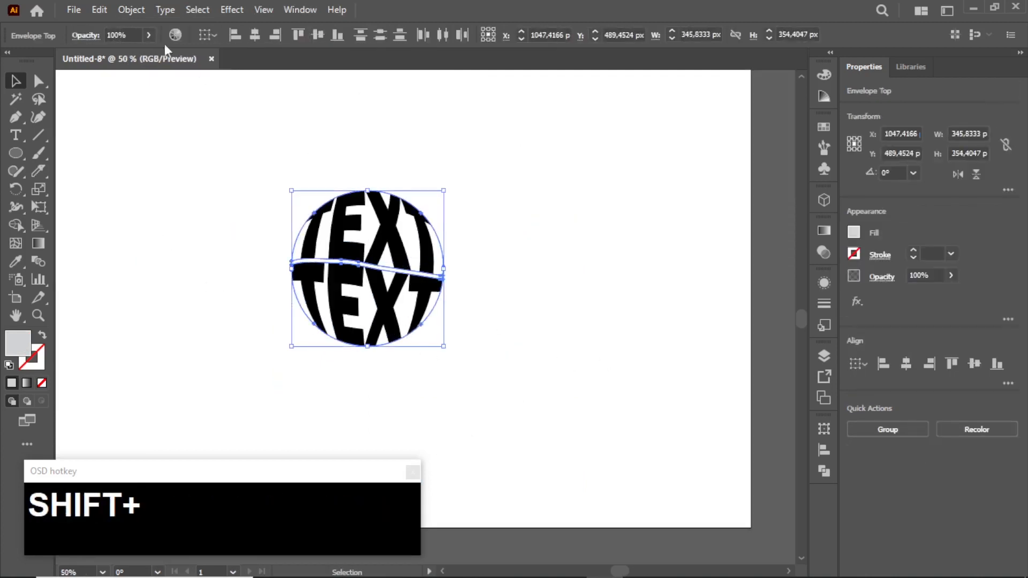
pyautogui.click(132, 9)
pyautogui.click(207, 186)
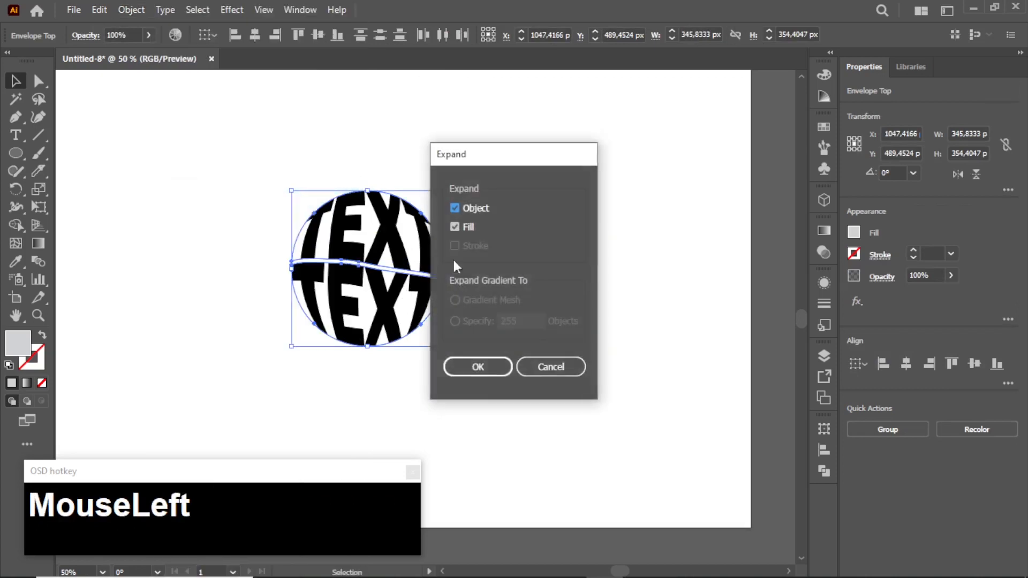
pyautogui.click(478, 368)
pyautogui.click(141, 9)
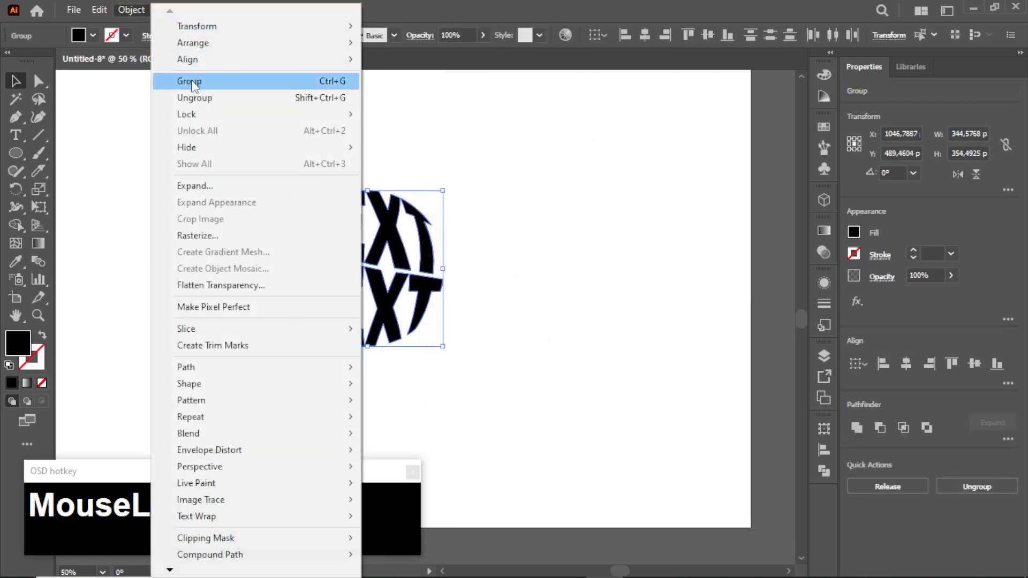
pyautogui.click(193, 86)
pyautogui.click(128, 186)
# - Copy the grouped text globe and paste the copy in front of the original
pyautogui.click(390, 234)
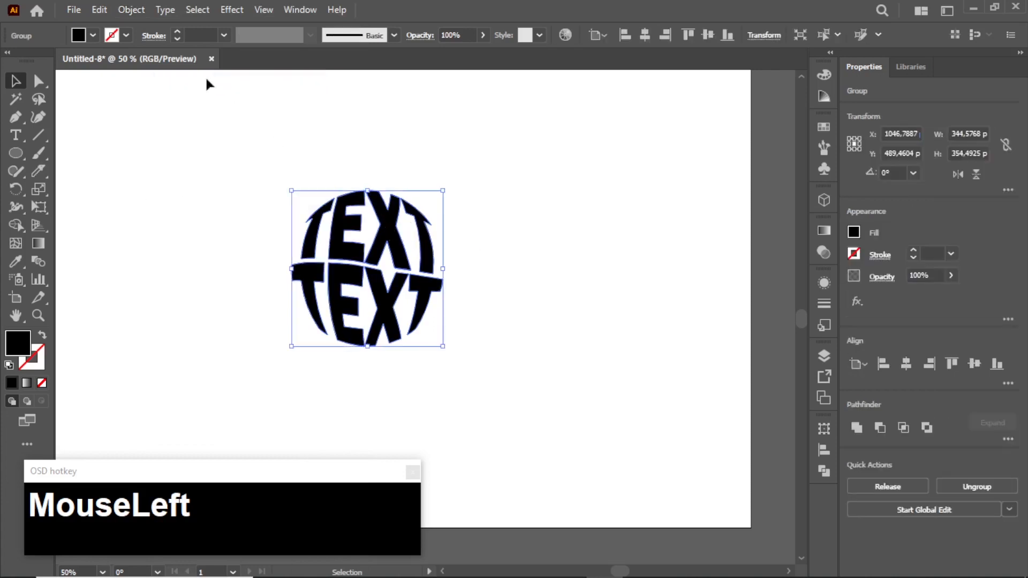
pyautogui.click(131, 9)
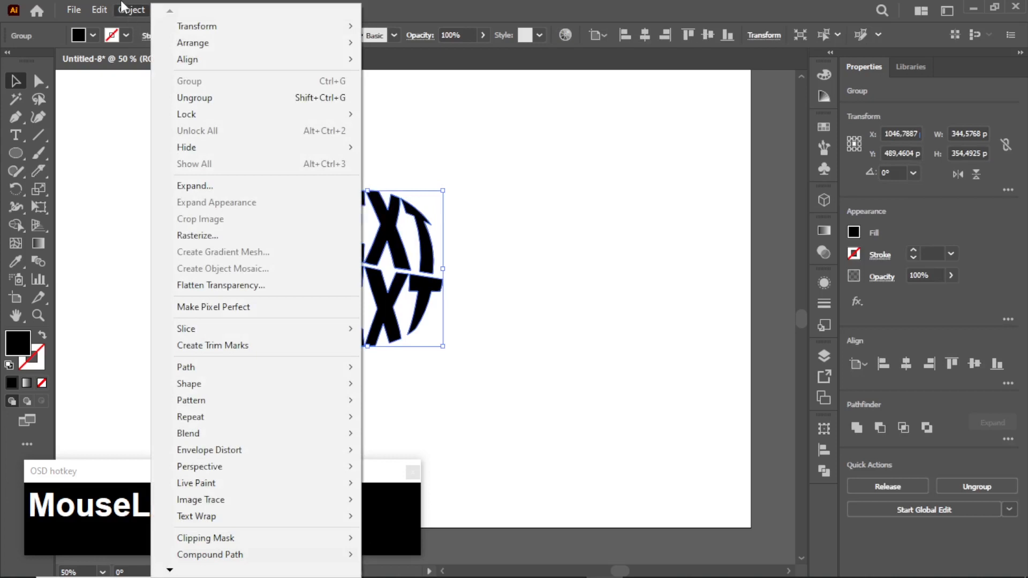
pyautogui.moveTo(100, 10)
pyautogui.click(128, 84)
pyautogui.click(100, 10)
pyautogui.click(138, 117)
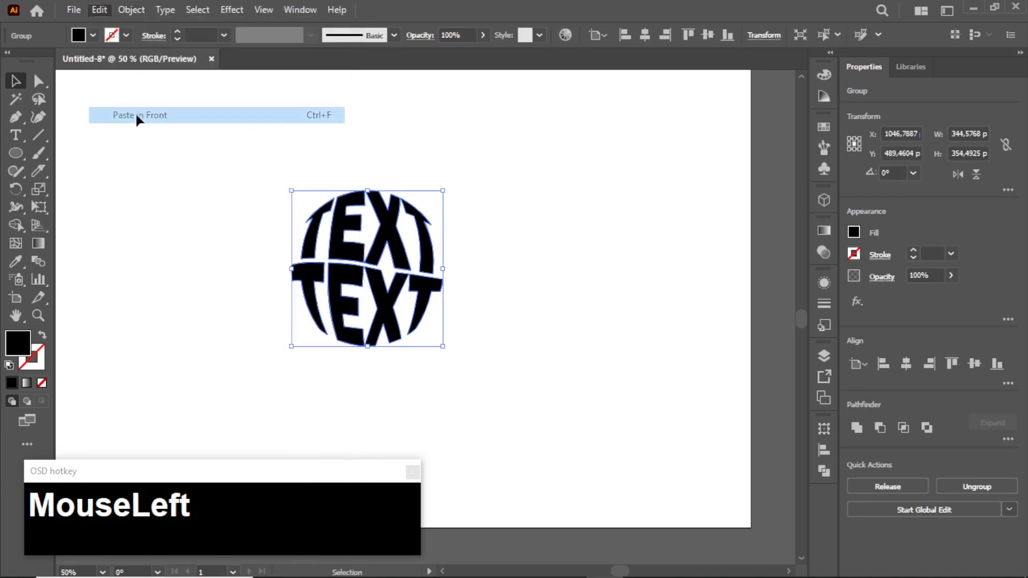
pyautogui.click(493, 152)
# - Scale the front copy down to about 134 × 138 px near the globe's centre and send it to the back
pyautogui.click(390, 233)
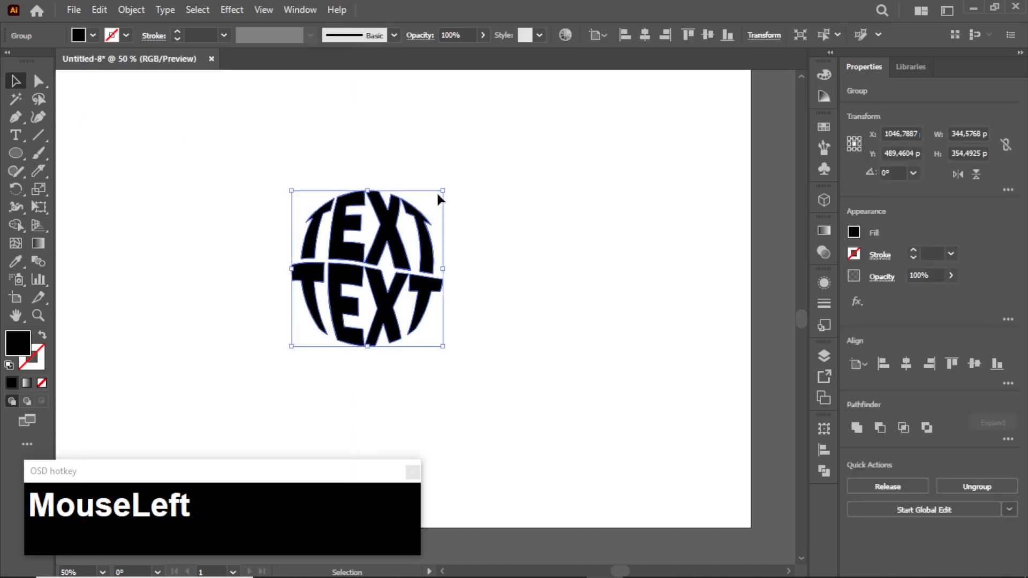
pyautogui.moveTo(444, 191); pyautogui.dragTo(379, 251)
pyautogui.rightClick(380, 251)
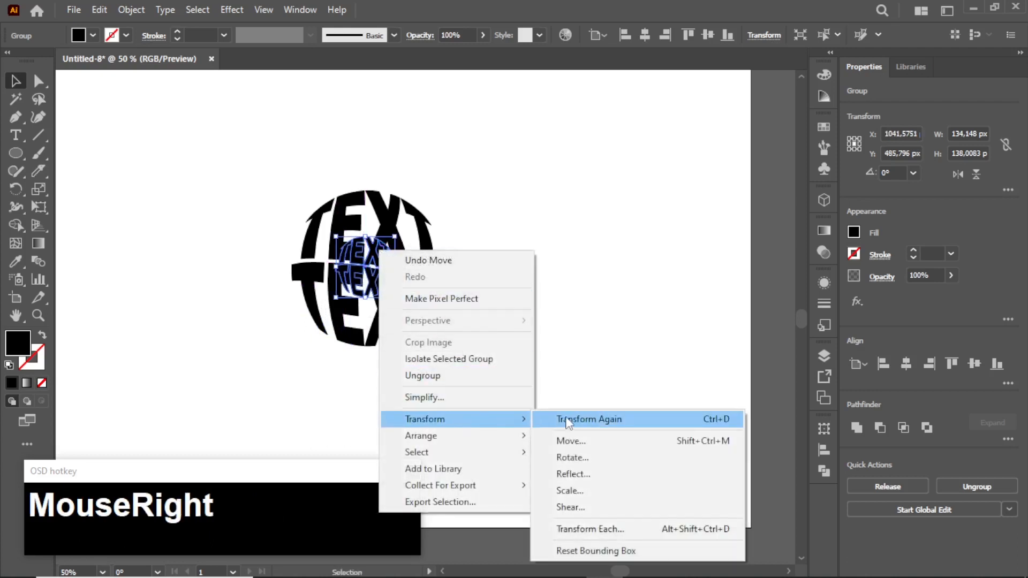
pyautogui.moveTo(509, 444)
pyautogui.click(587, 479)
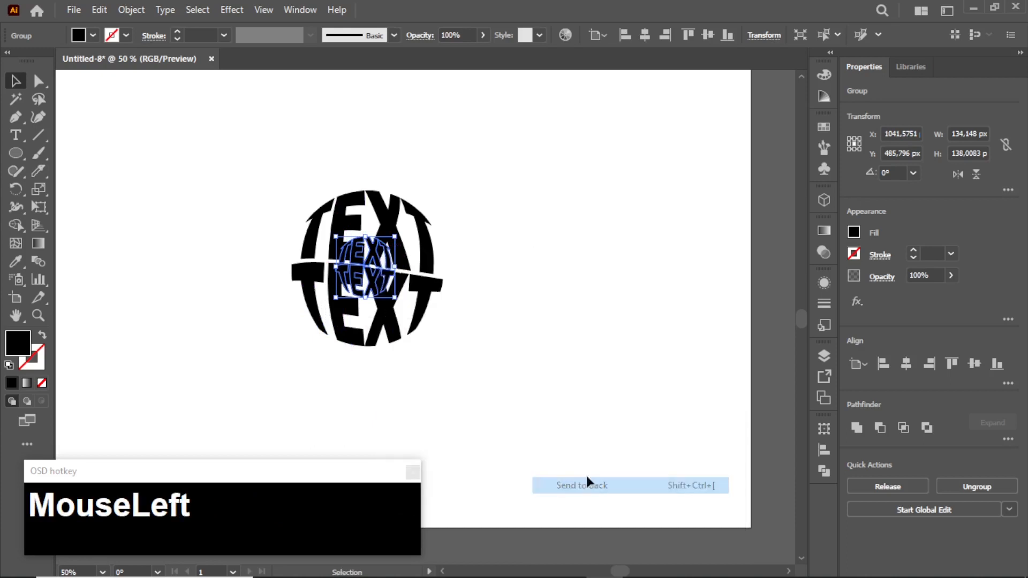
pyautogui.click(587, 354)
pyautogui.click(373, 242)
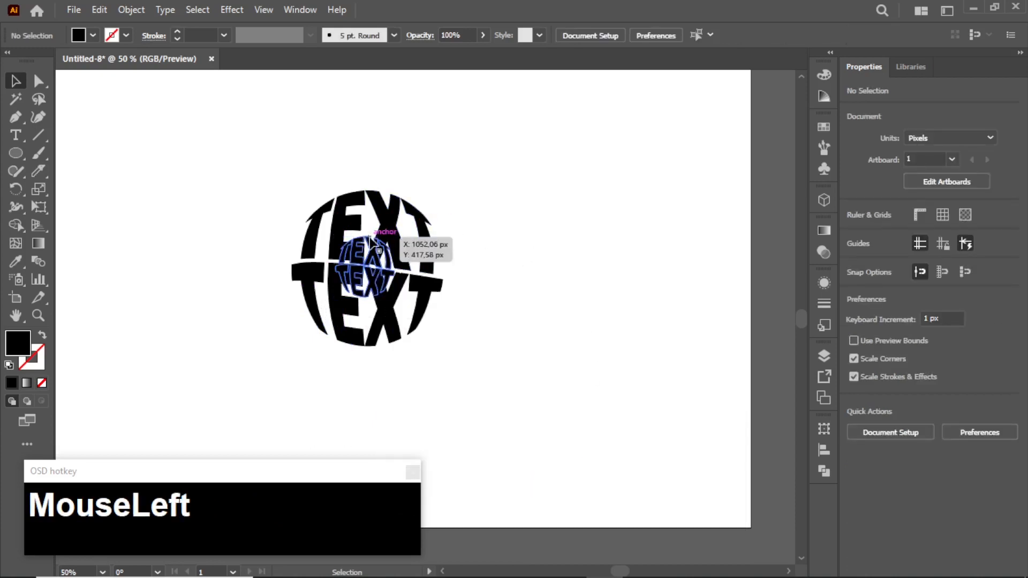
pyautogui.keyDown('shift'); pyautogui.click(378, 203); pyautogui.keyUp('shift')
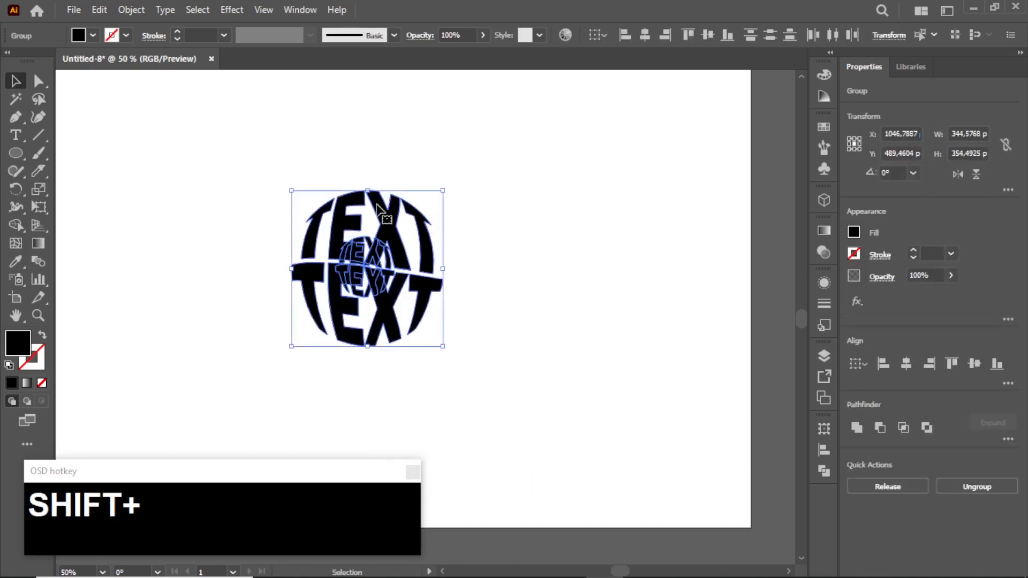
pyautogui.click(150, 201)
# - Fill the large text globe with orange
pyautogui.click(370, 241)
pyautogui.click(93, 36)
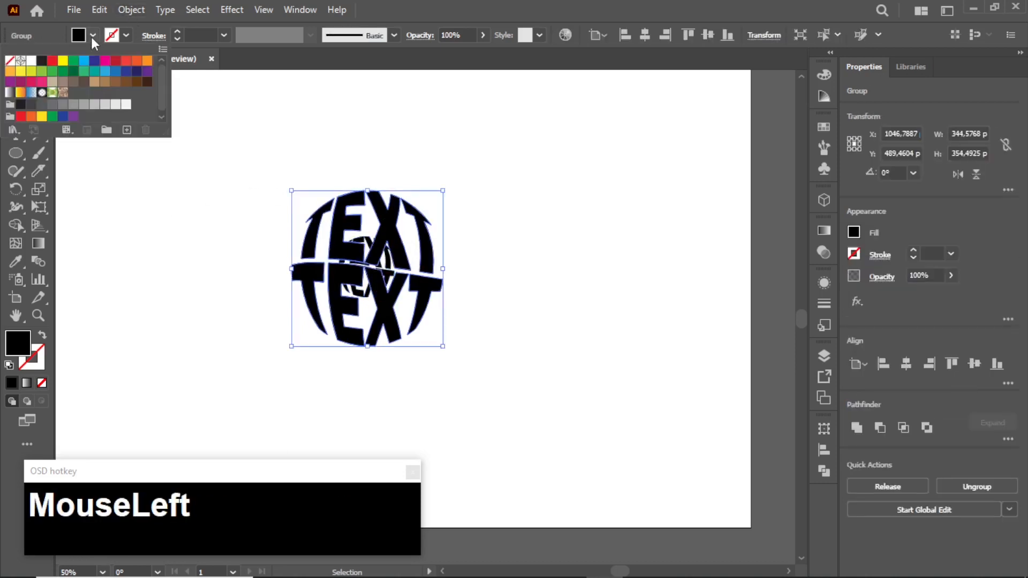
pyautogui.click(148, 61)
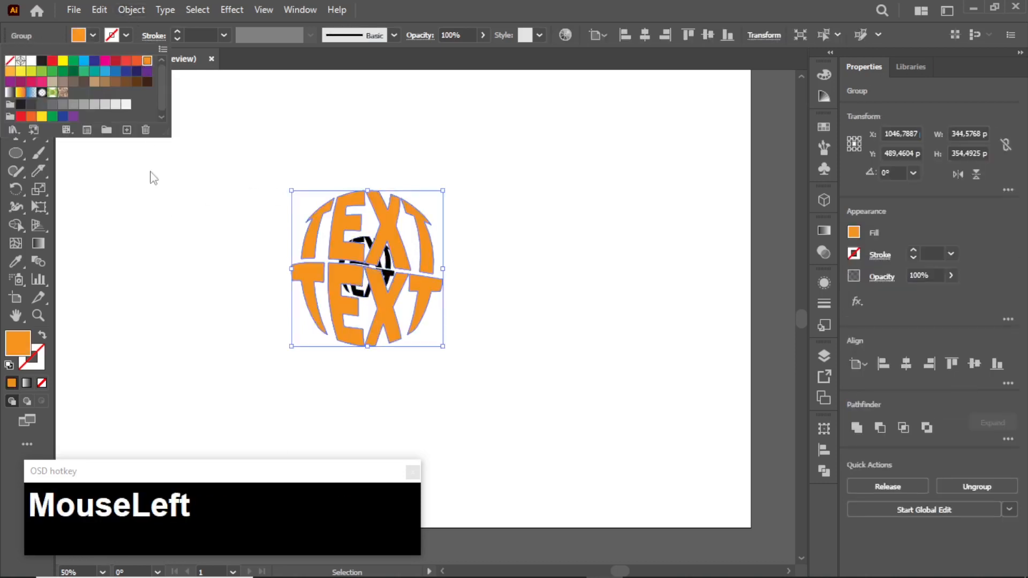
# - Fill the small text globe at the back with red
pyautogui.click(375, 241)
pyautogui.click(93, 35)
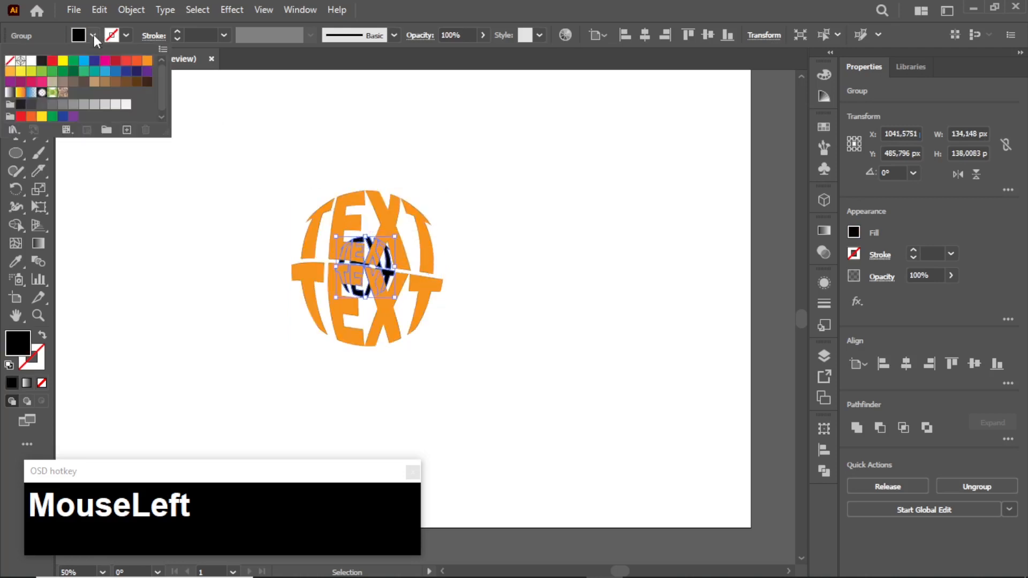
pyautogui.click(126, 60)
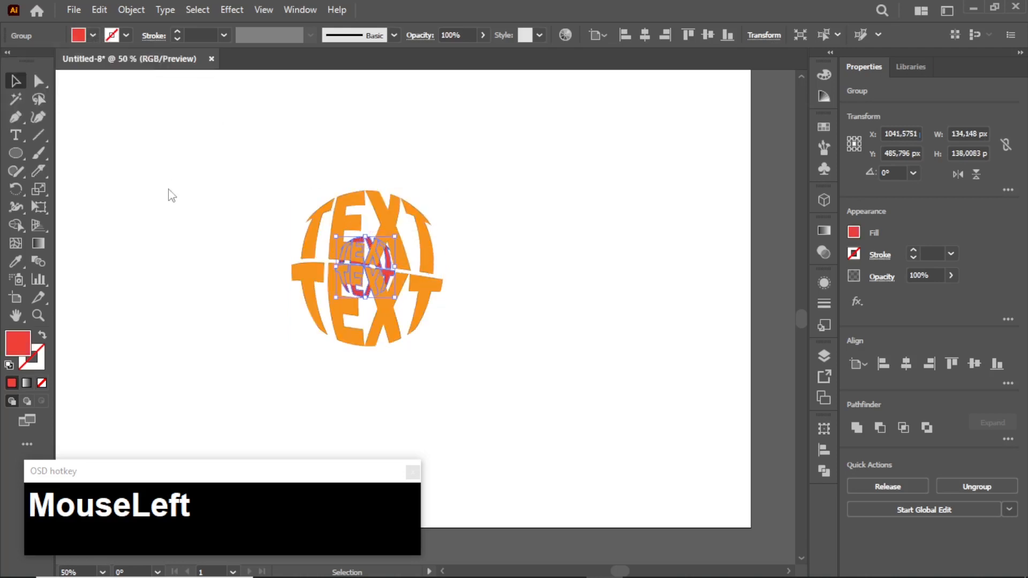
# - Blend the large orange and small red text globes together using 100 specified steps
pyautogui.keyDown('shift'); pyautogui.click(349, 202); pyautogui.keyUp('shift')
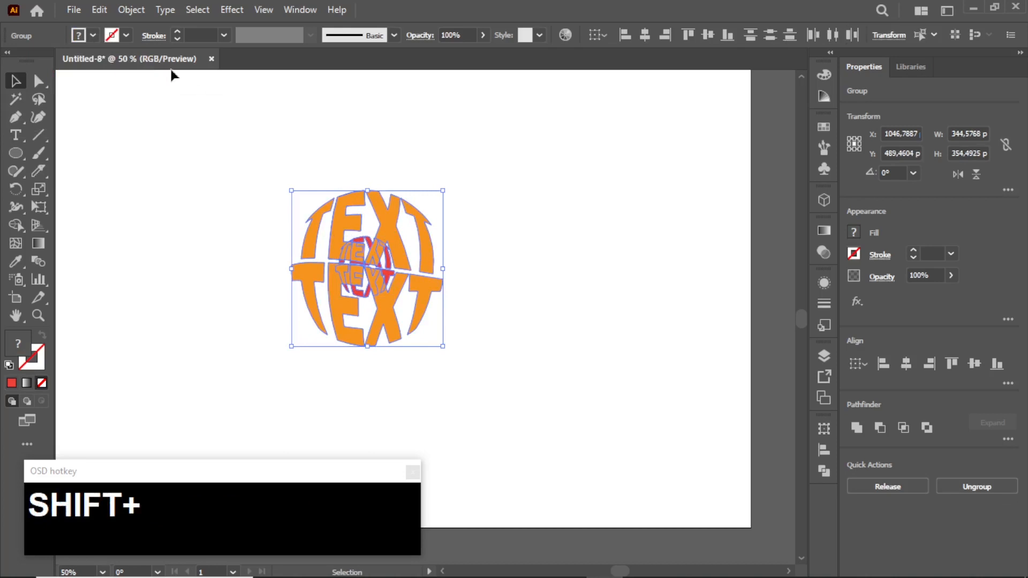
pyautogui.click(134, 10)
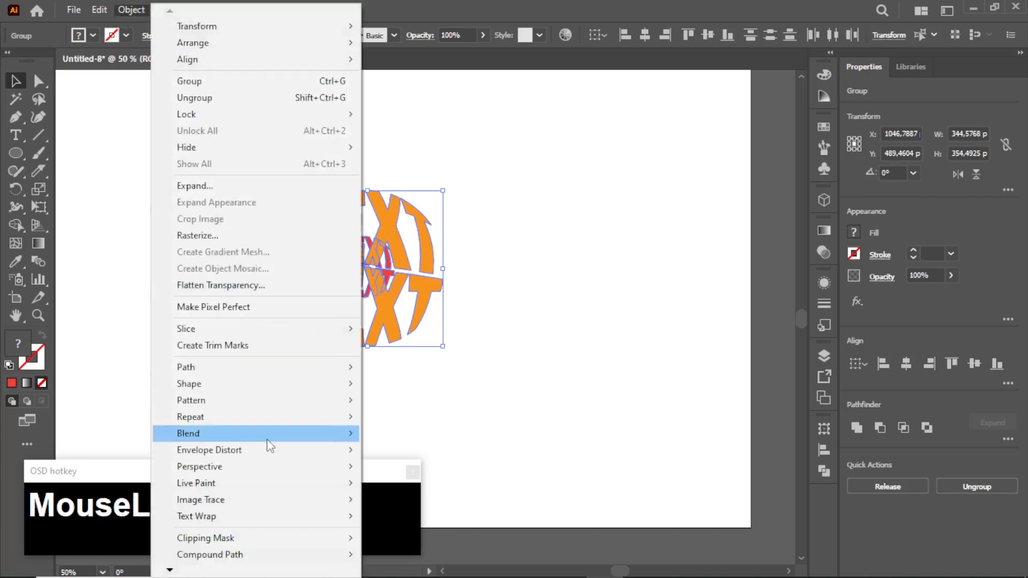
pyautogui.moveTo(272, 434)
pyautogui.click(418, 473)
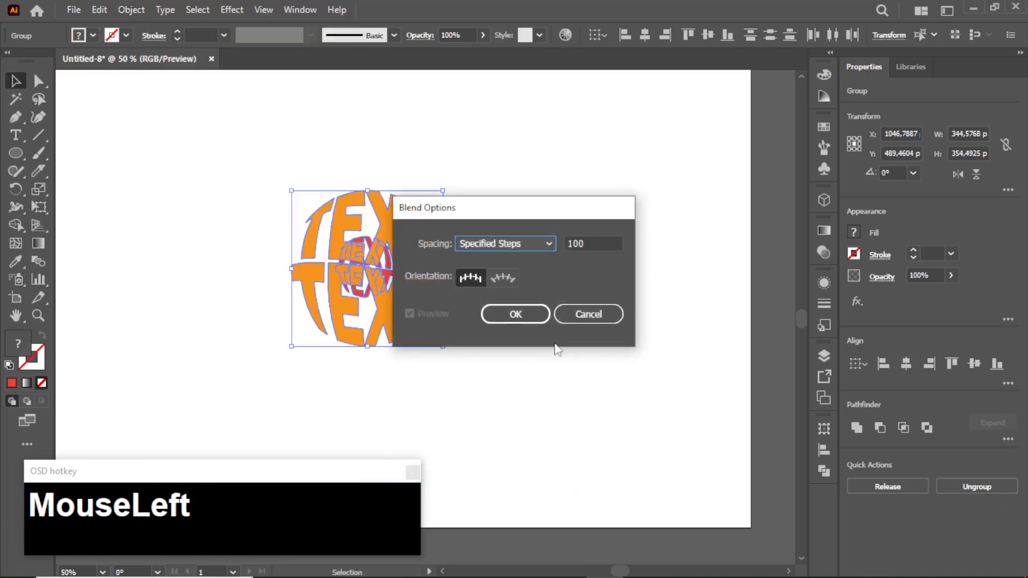
pyautogui.click(585, 243)
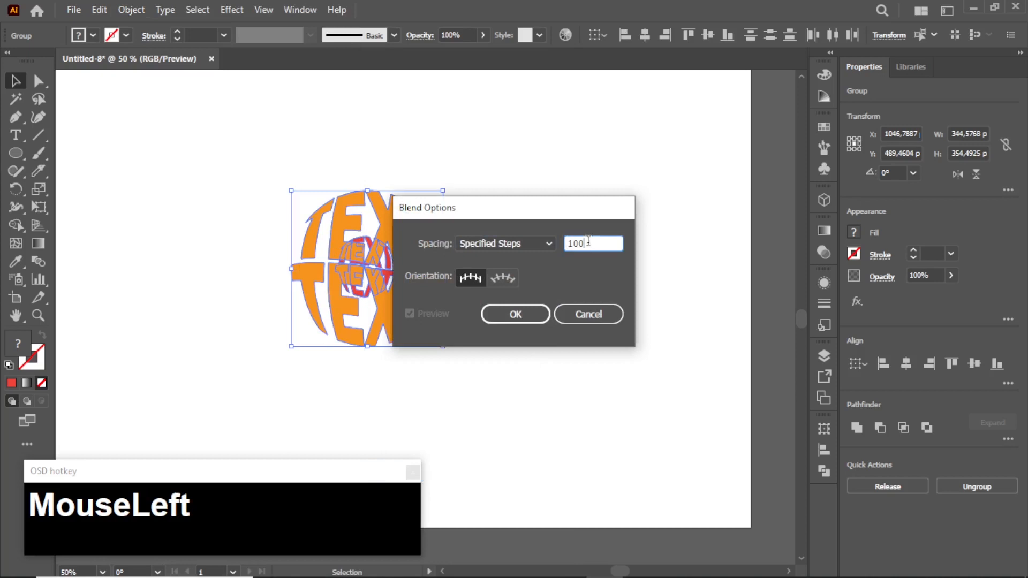
pyautogui.click(527, 313)
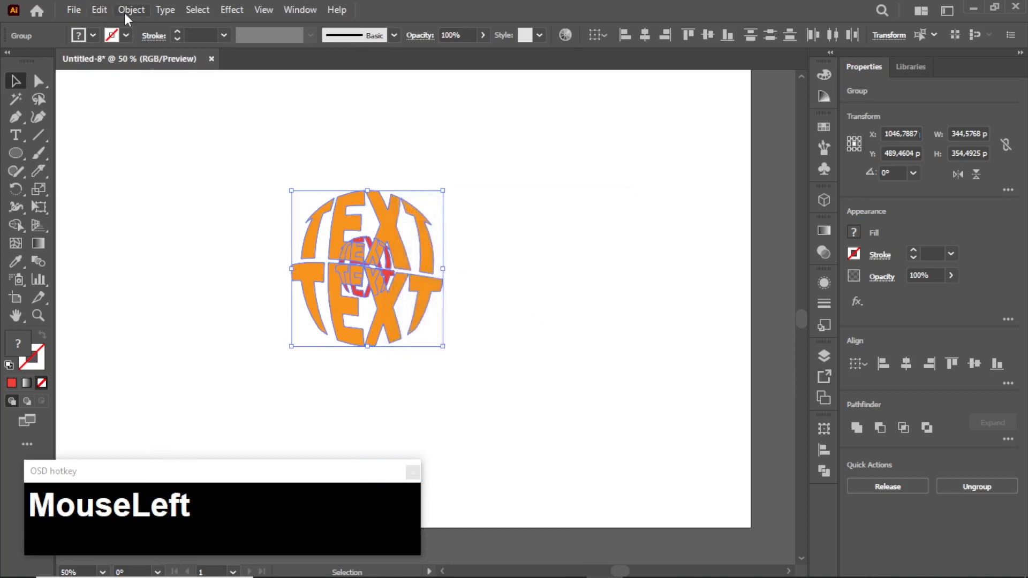
pyautogui.click(124, 10)
pyautogui.moveTo(262, 432)
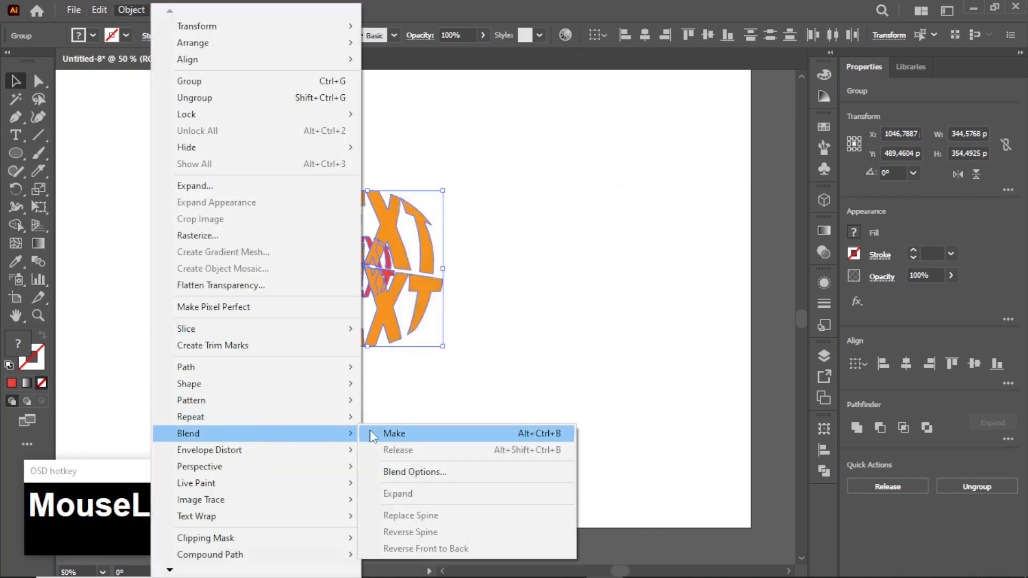
pyautogui.click(370, 433)
pyautogui.click(514, 310)
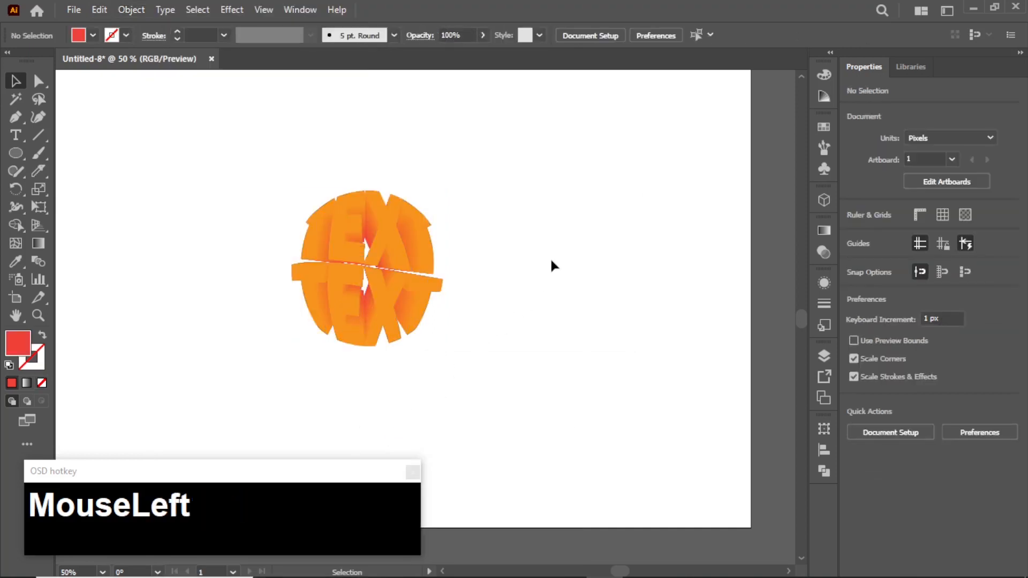
# - Isolate the blend and rotate its small inner text globe about 51° clockwise
pyautogui.click(396, 251)
pyautogui.doubleClick(396, 252)
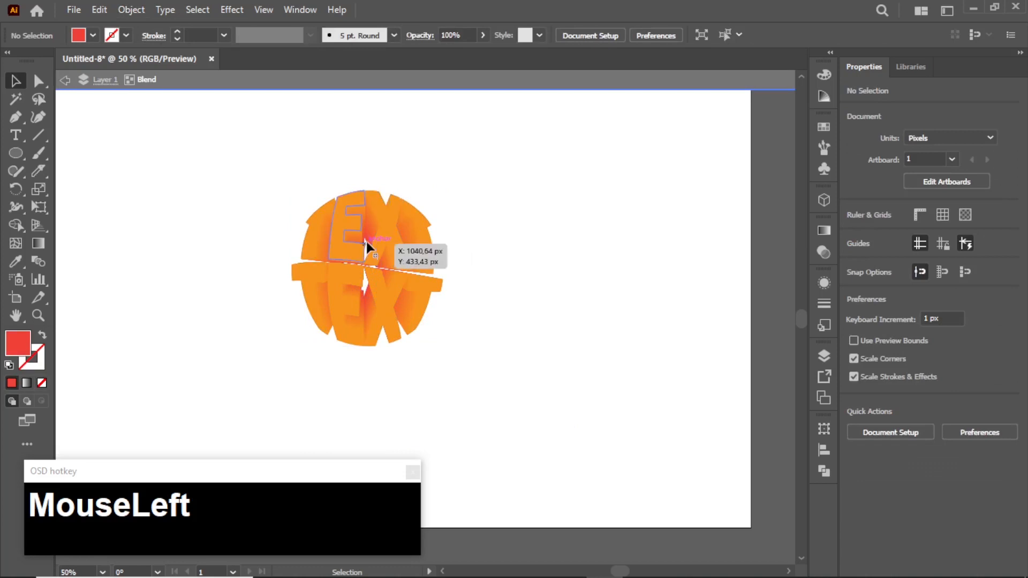
pyautogui.click(370, 239)
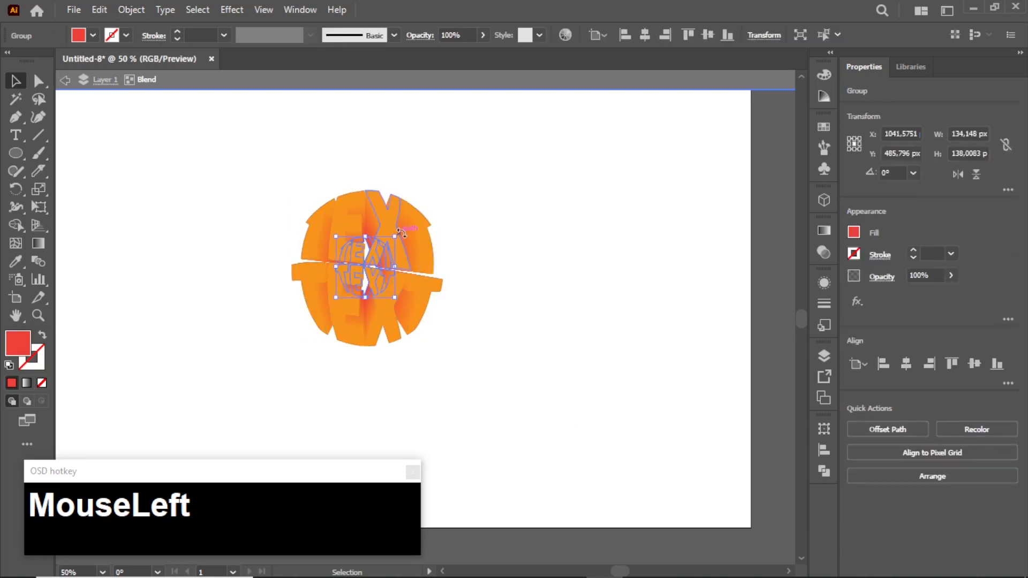
pyautogui.moveTo(401, 232); pyautogui.dragTo(420, 270)
# - Try brown #6B4322 as the fill of the small inner globe in the blend
pyautogui.doubleClick(18, 344)
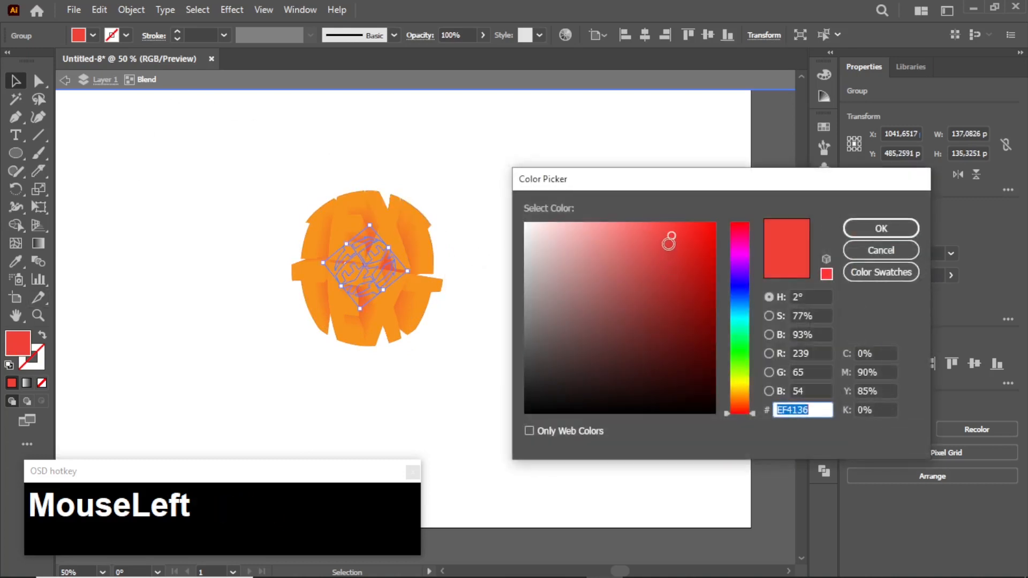
pyautogui.moveTo(661, 248)
pyautogui.mouseDown()
pyautogui.moveTo(654, 293)
pyautogui.moveTo(682, 341)
pyautogui.mouseUp()
pyautogui.moveTo(737, 408); pyautogui.dragTo(738, 400)
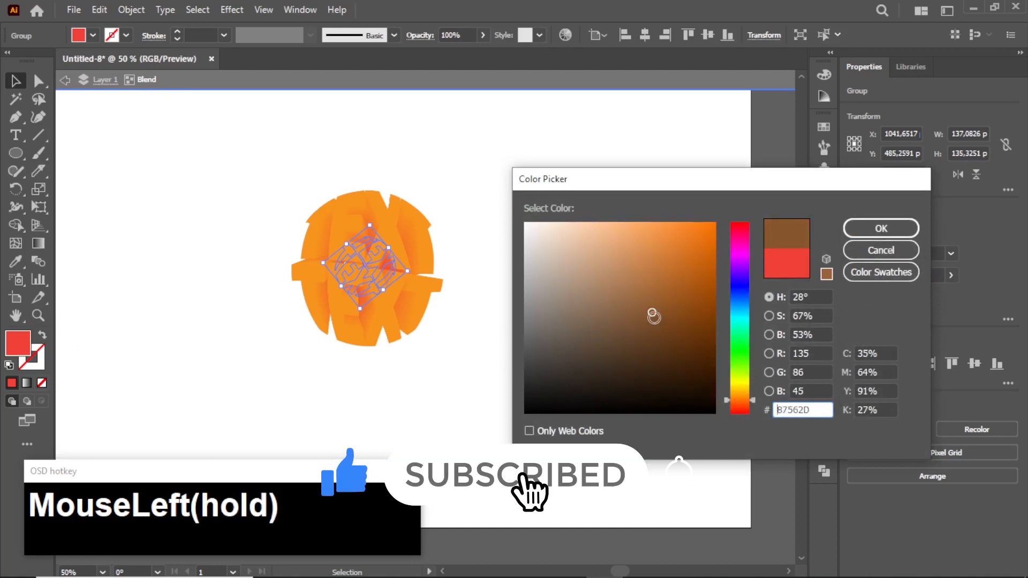
pyautogui.click(882, 228)
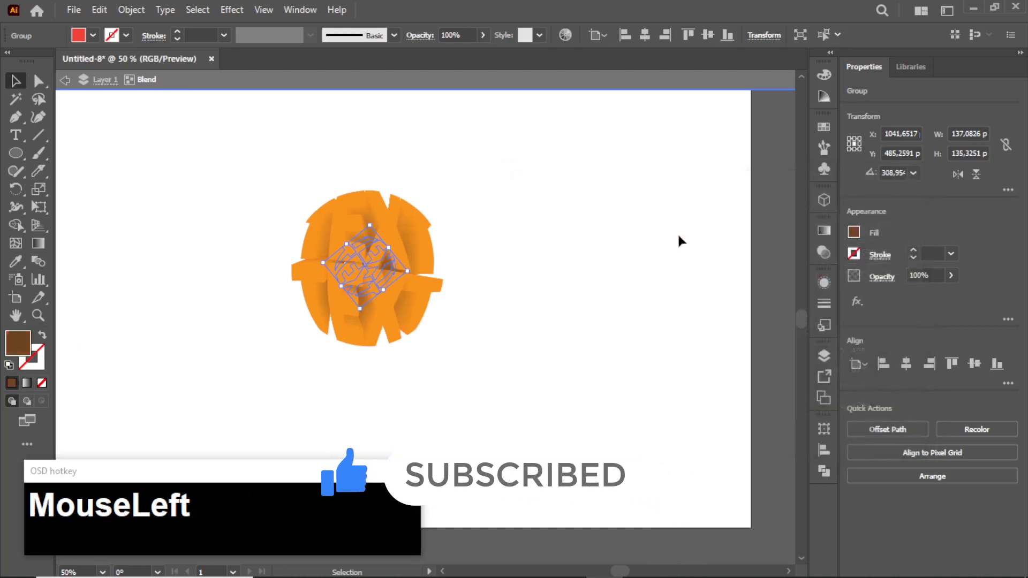
# - Fill the small inner globe with a dark reddish brown and leave the blend's isolation mode
pyautogui.doubleClick(13, 345)
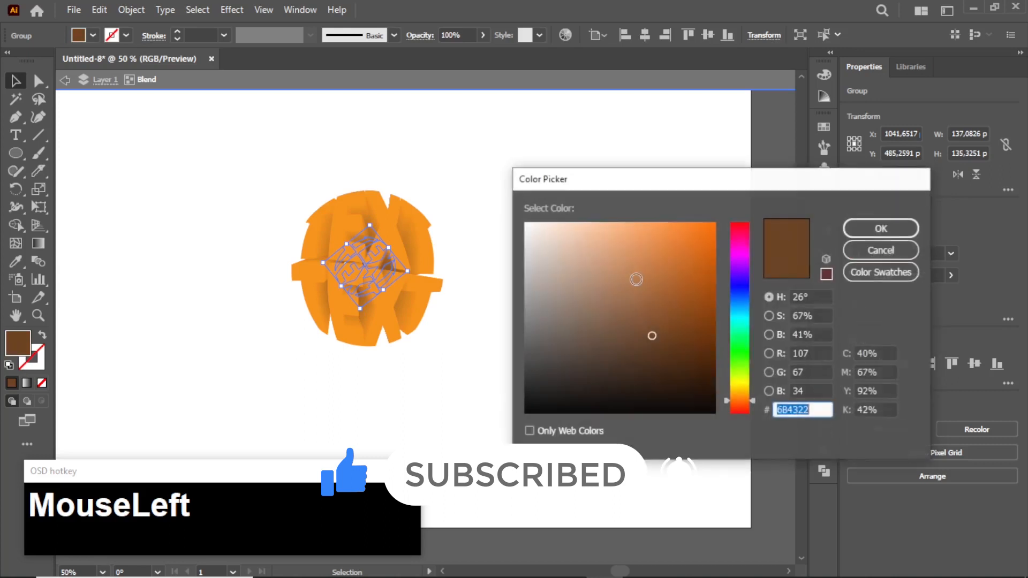
pyautogui.moveTo(744, 410); pyautogui.dragTo(744, 412)
pyautogui.moveTo(662, 345); pyautogui.dragTo(675, 340)
pyautogui.click(882, 228)
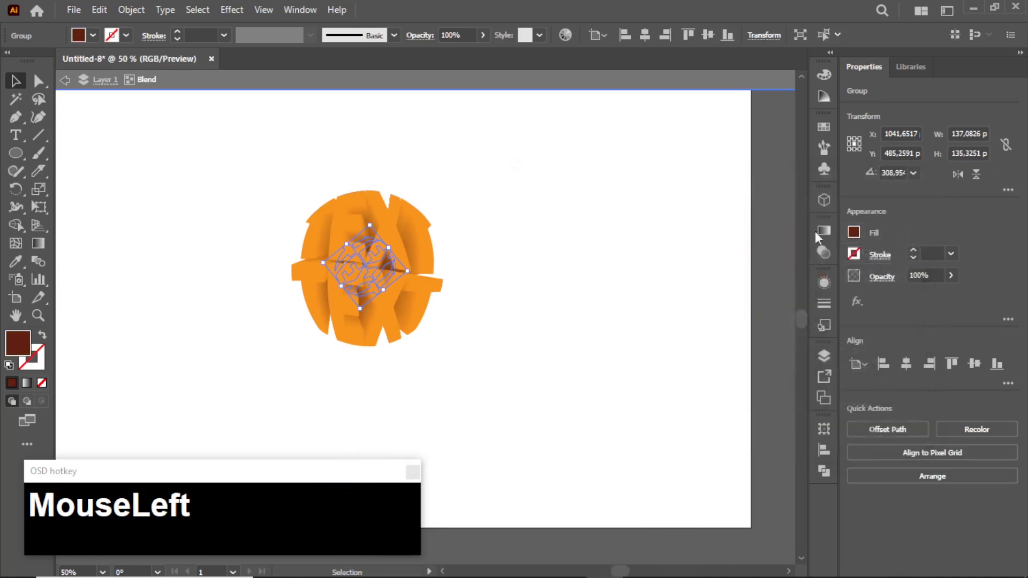
pyautogui.click(567, 225)
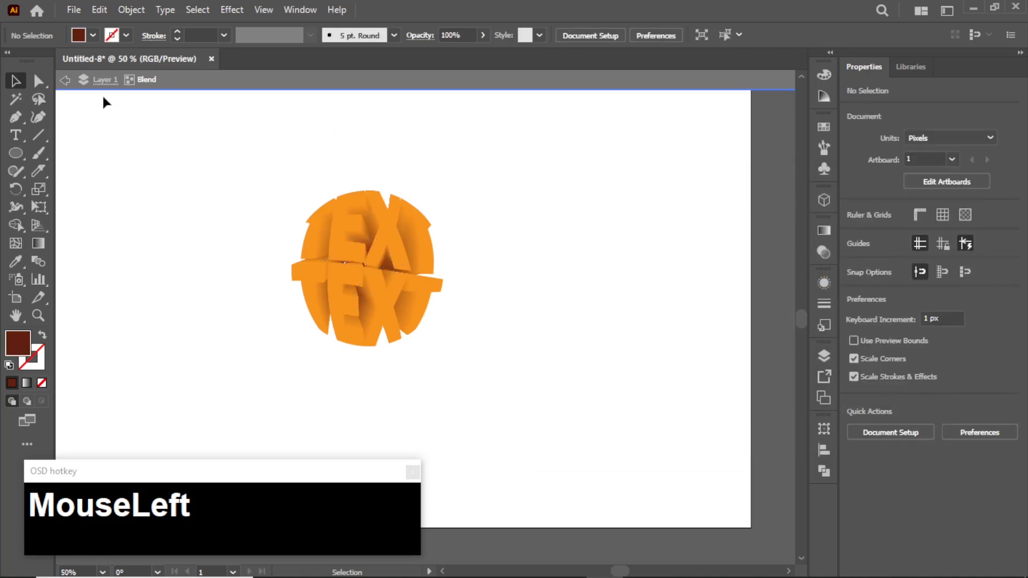
pyautogui.click(65, 80)
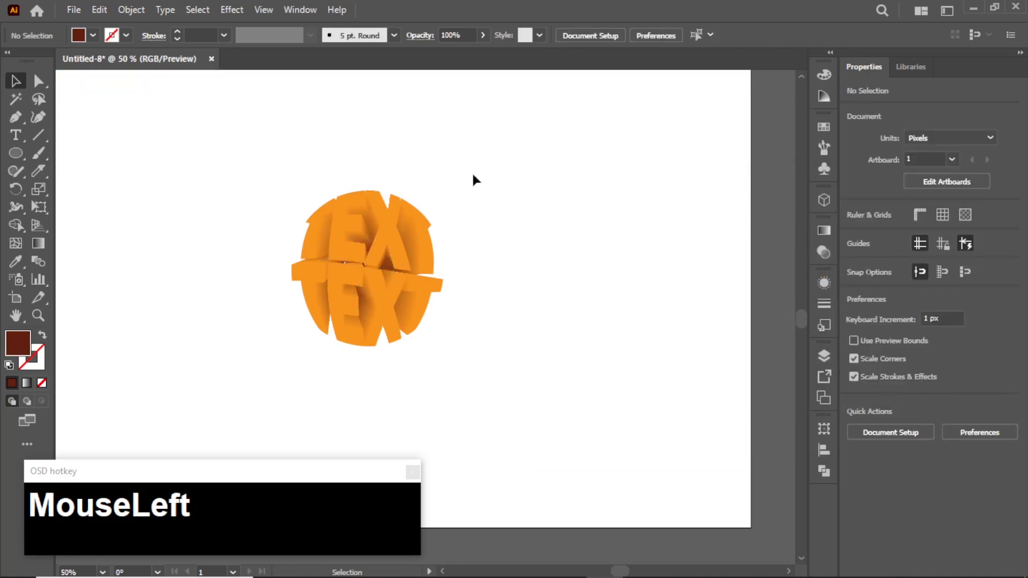
# - Copy the large orange text globe from inside the blend and paste it in front, outside the blend
pyautogui.click(380, 223)
pyautogui.doubleClick(387, 224)
pyautogui.click(391, 230)
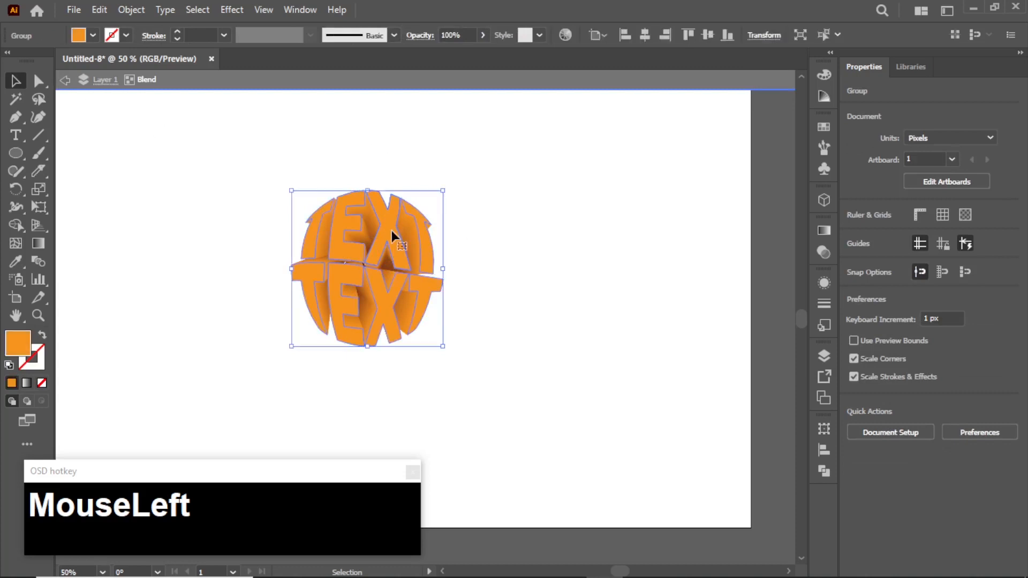
pyautogui.click(99, 11)
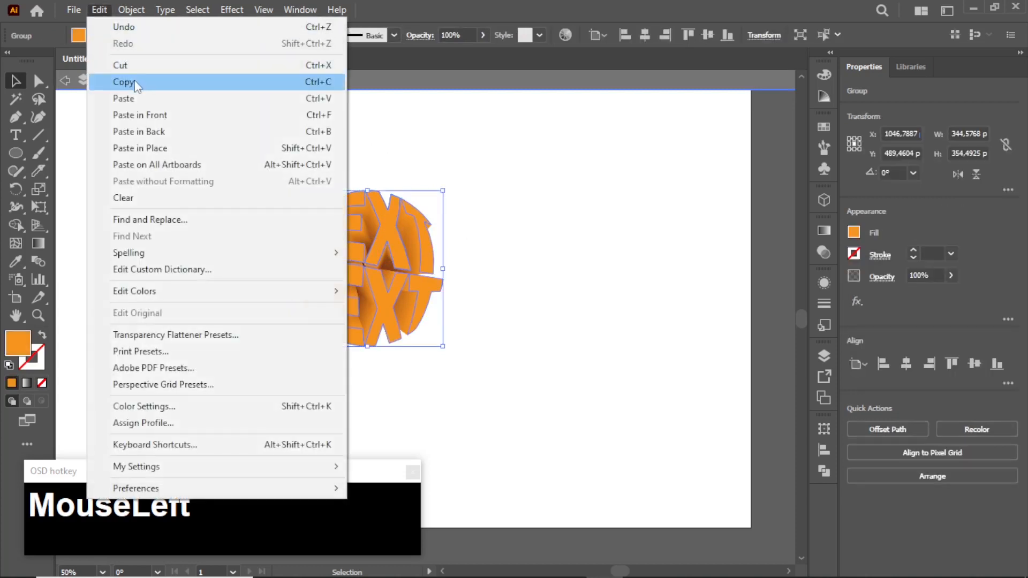
pyautogui.click(131, 82)
pyautogui.click(66, 81)
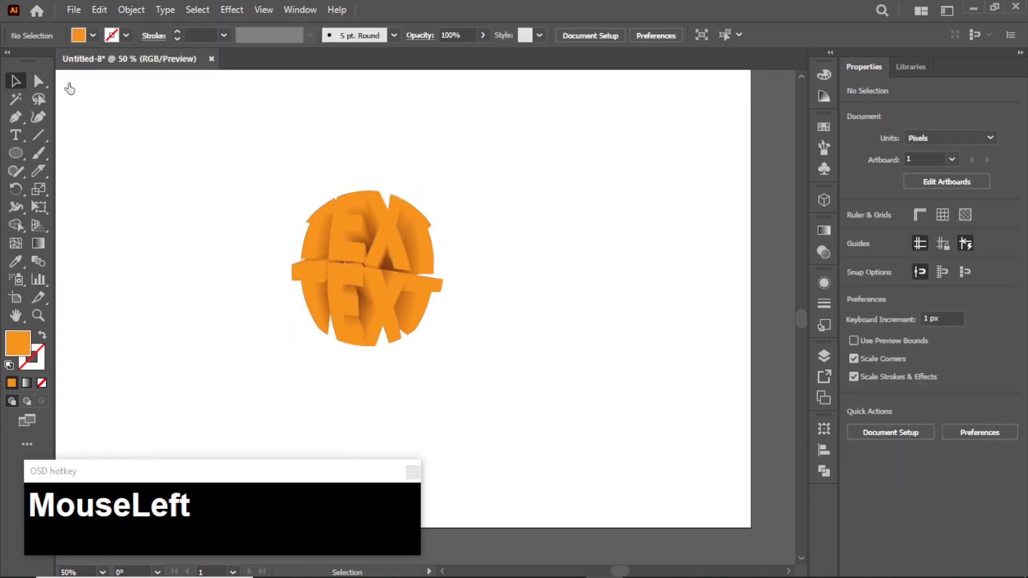
pyautogui.click(99, 10)
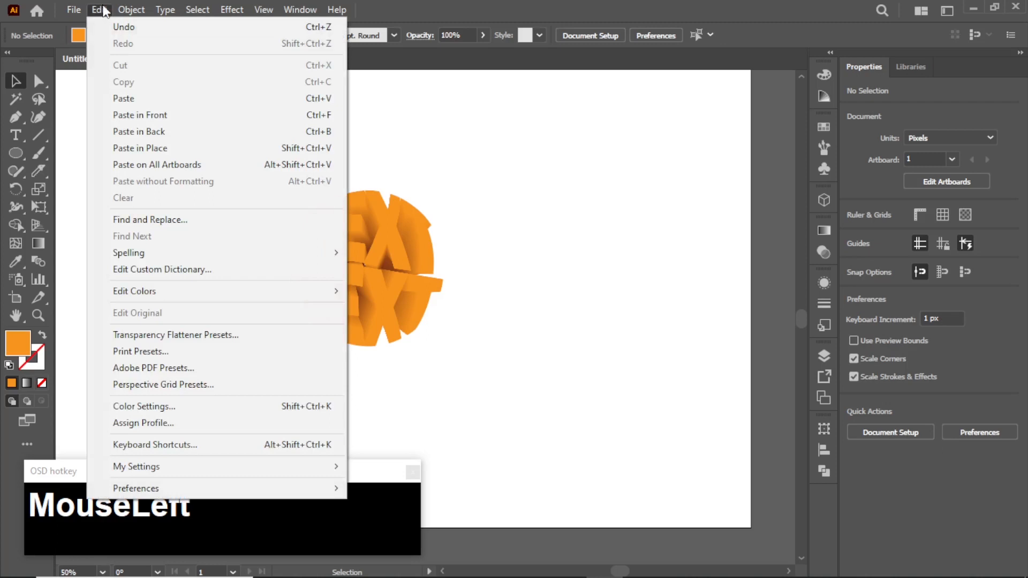
pyautogui.click(135, 112)
pyautogui.click(397, 121)
# - Fill the pasted front text globe with a lighter yellowish orange
pyautogui.click(393, 218)
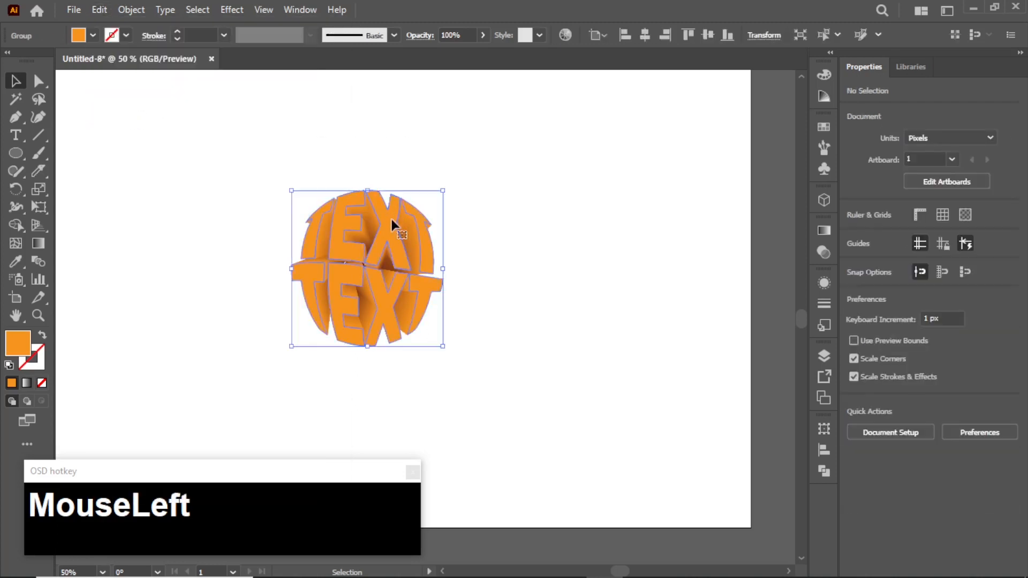
pyautogui.click(94, 38)
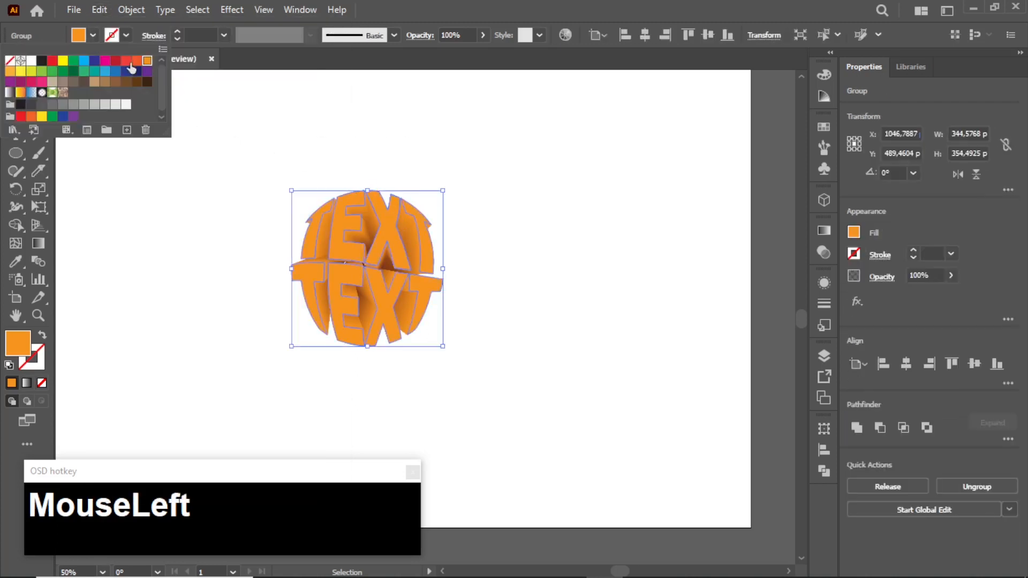
pyautogui.click(10, 70)
pyautogui.click(261, 137)
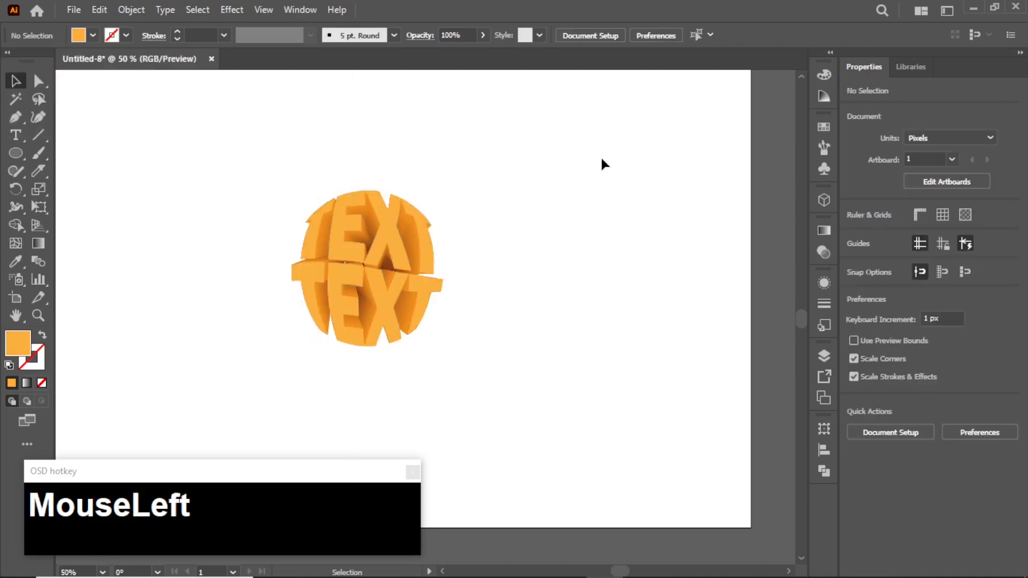
# - Apply a radial gradient from white to light orange to the front text globe
pyautogui.click(383, 228)
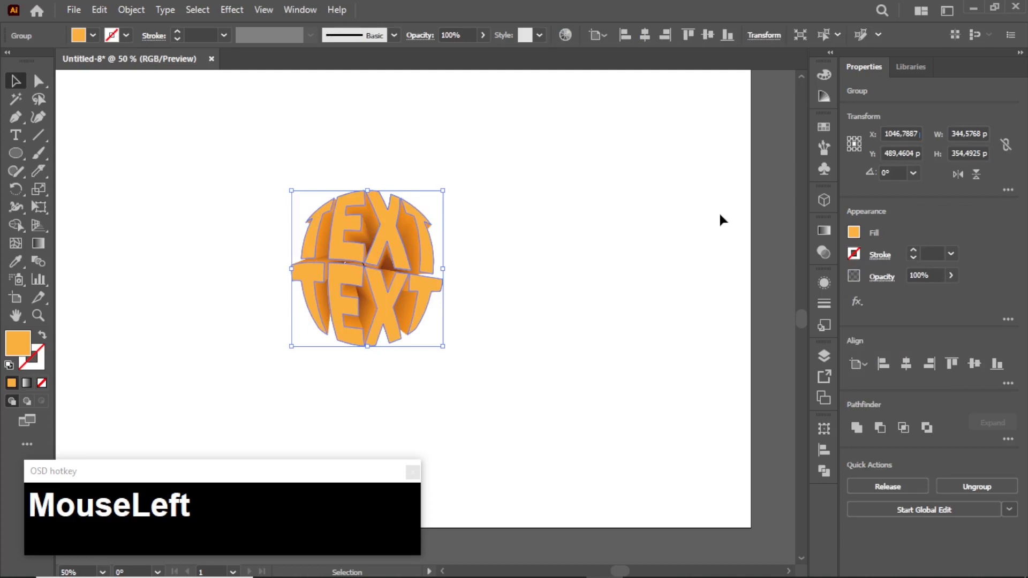
pyautogui.click(823, 231)
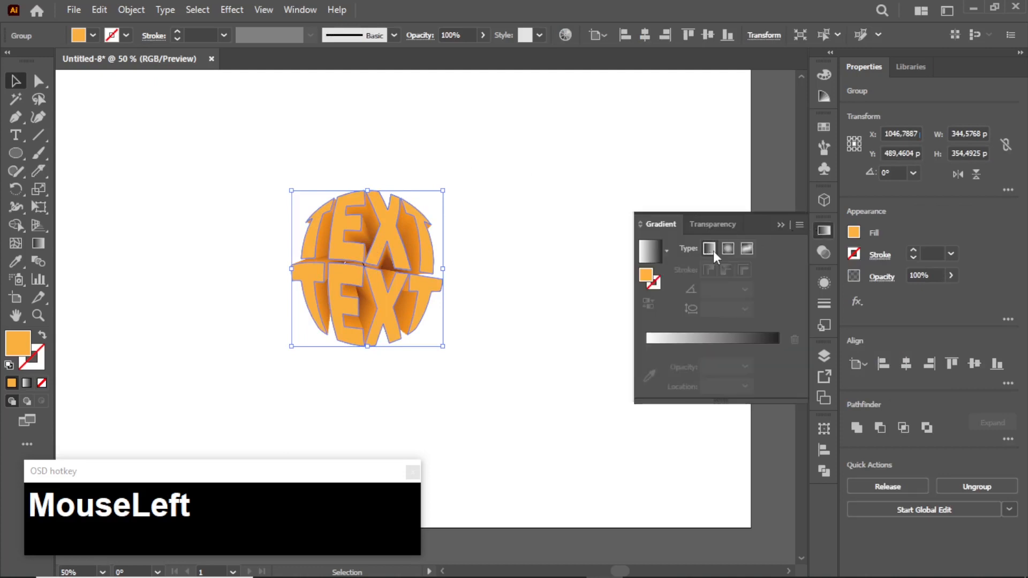
pyautogui.moveTo(646, 277); pyautogui.dragTo(783, 354)
pyautogui.click(778, 348)
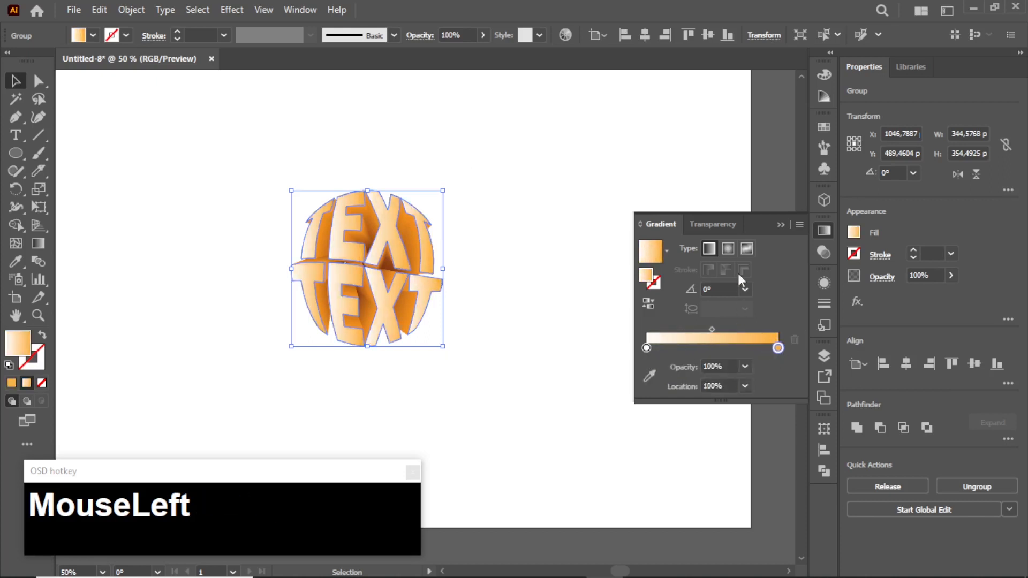
pyautogui.click(729, 248)
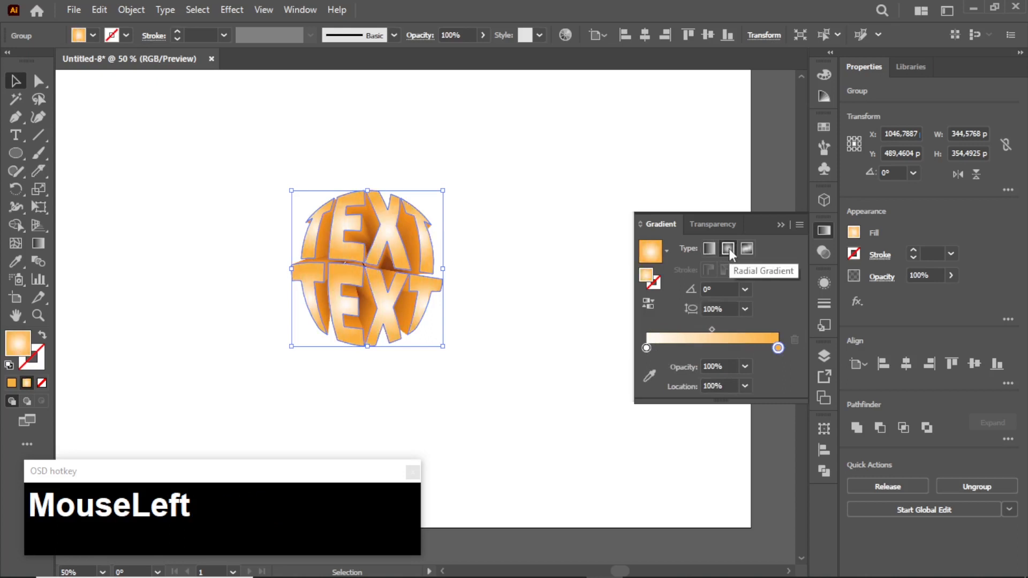
# - Redraw the gradient as one sweep across the whole front globe, from its upper right to its lower left at about -131.5°
pyautogui.click(43, 244)
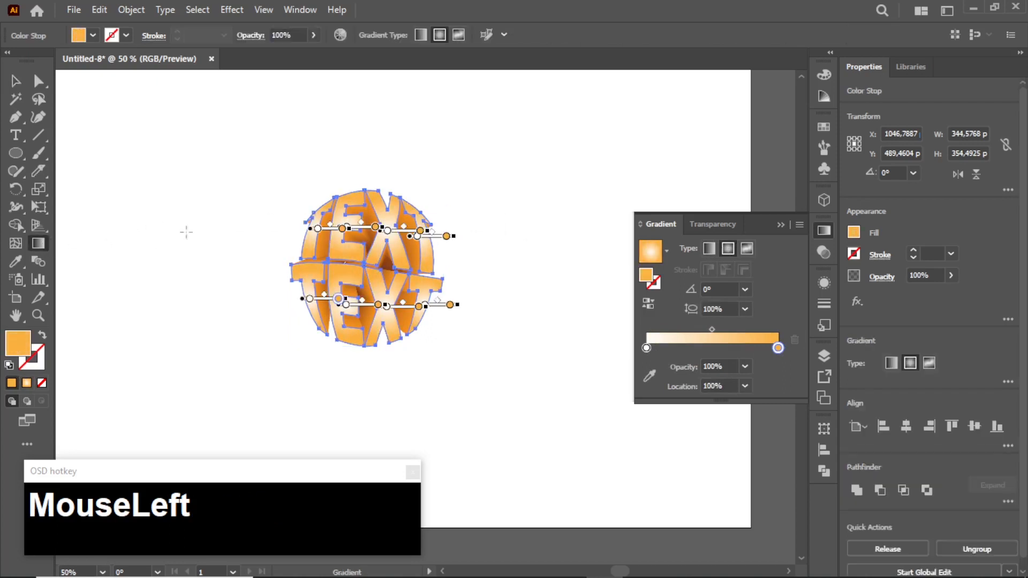
pyautogui.moveTo(447, 184)
pyautogui.mouseDown()
pyautogui.moveTo(316, 325)
pyautogui.moveTo(327, 321)
pyautogui.mouseUp()
pyautogui.click(15, 80)
pyautogui.click(158, 116)
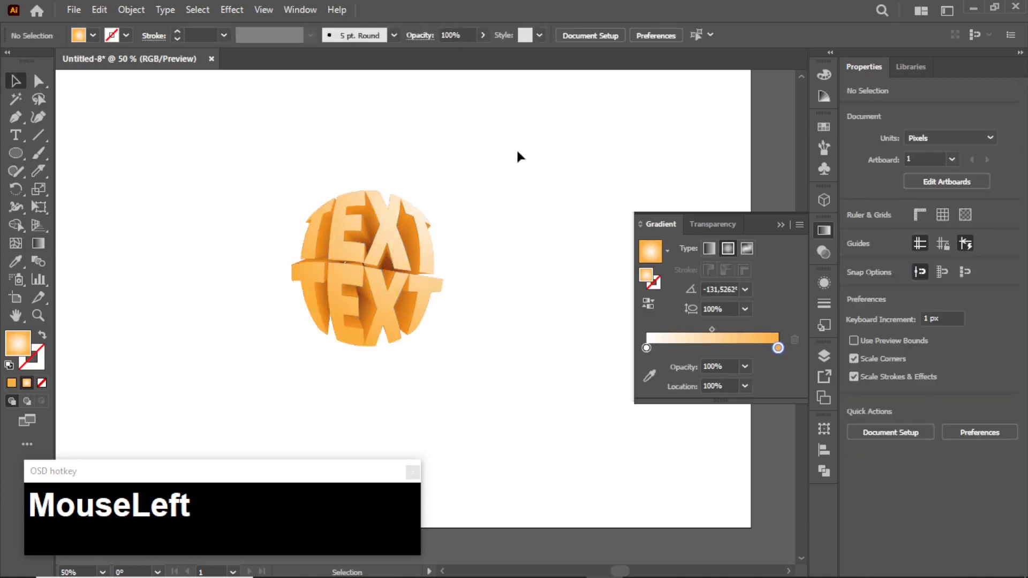
pyautogui.click(778, 227)
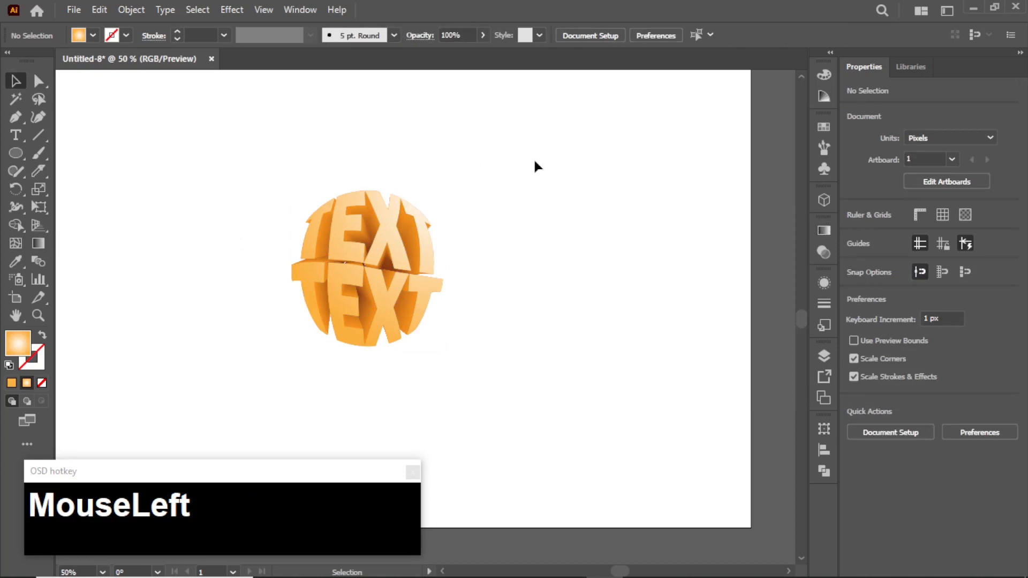
# - Copy the gradient-filled front text globe and paste the copy in front
pyautogui.scroll(1, 329, 266)
pyautogui.scroll(1, 651, 232)
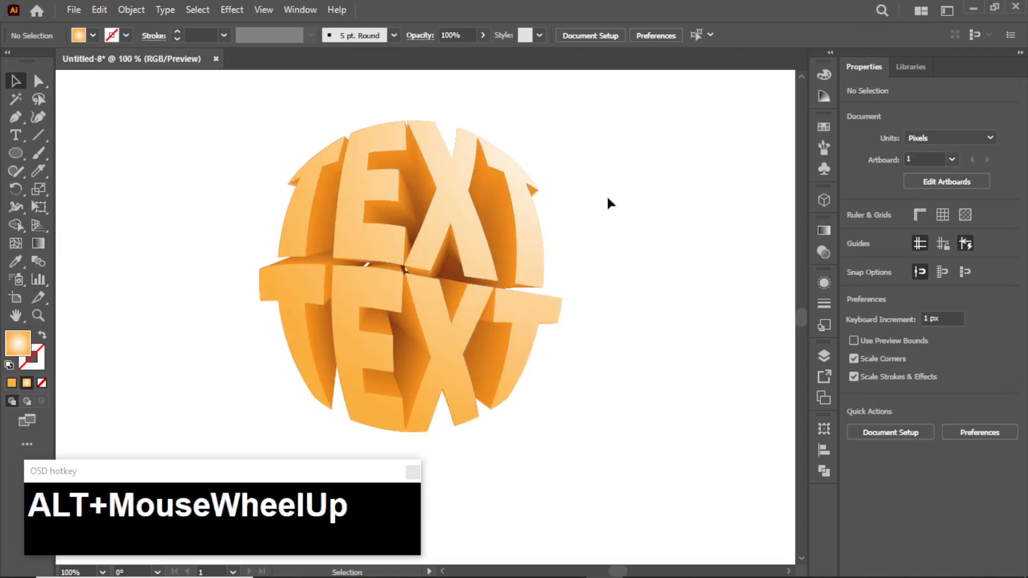
pyautogui.scroll(-1, 611, 202)
pyautogui.click(439, 217)
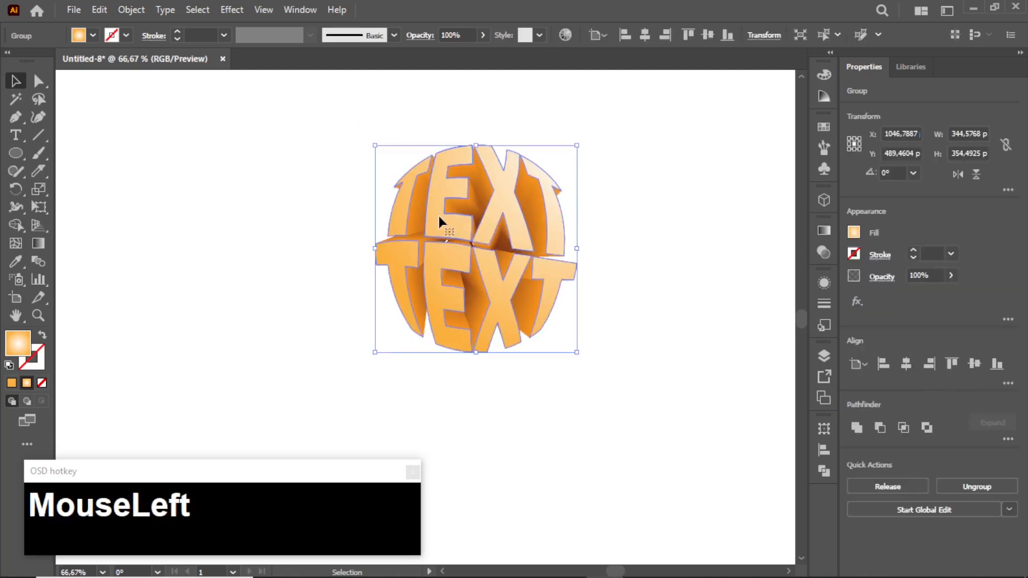
pyautogui.click(106, 10)
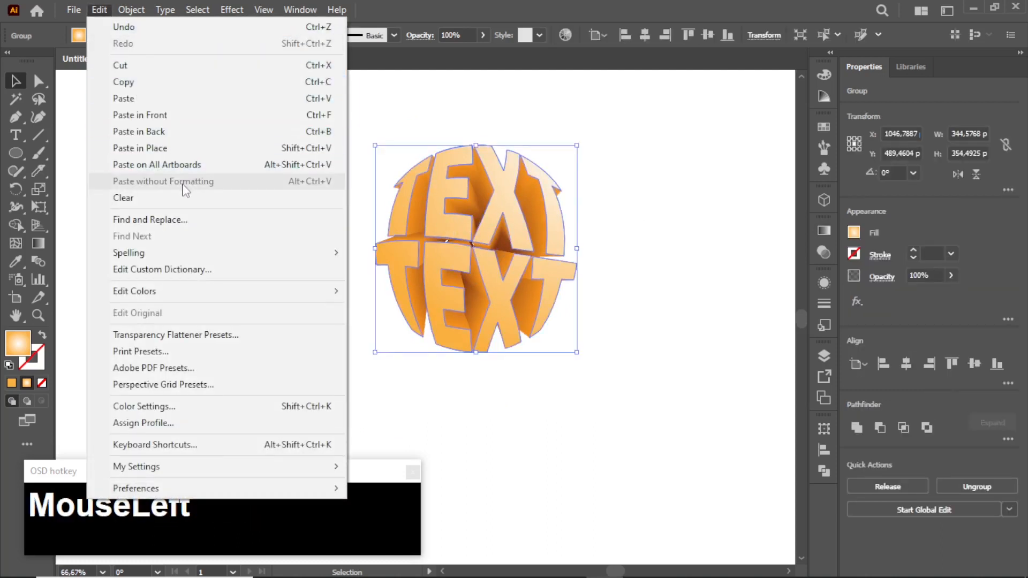
pyautogui.click(139, 90)
pyautogui.click(100, 10)
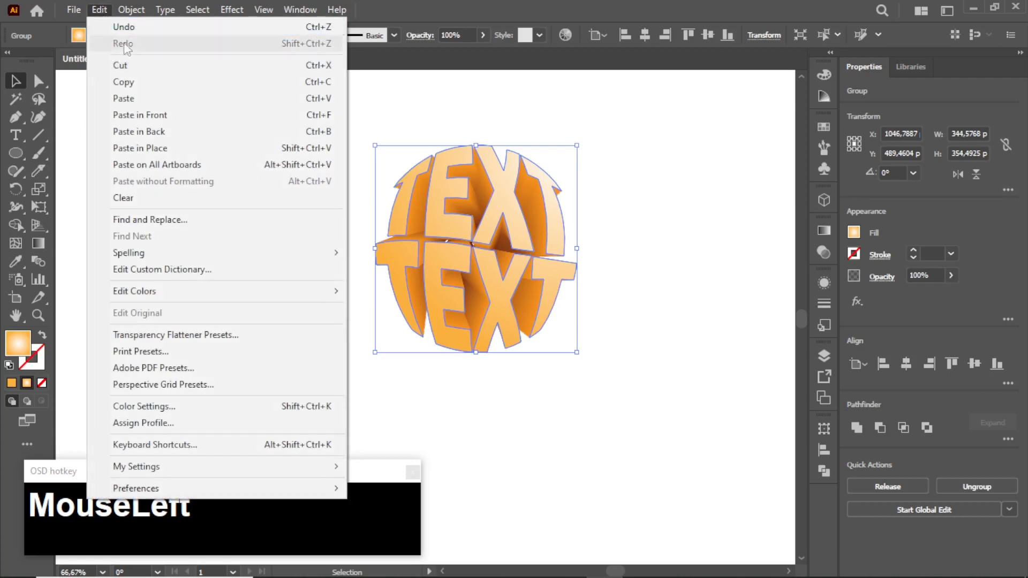
pyautogui.click(143, 115)
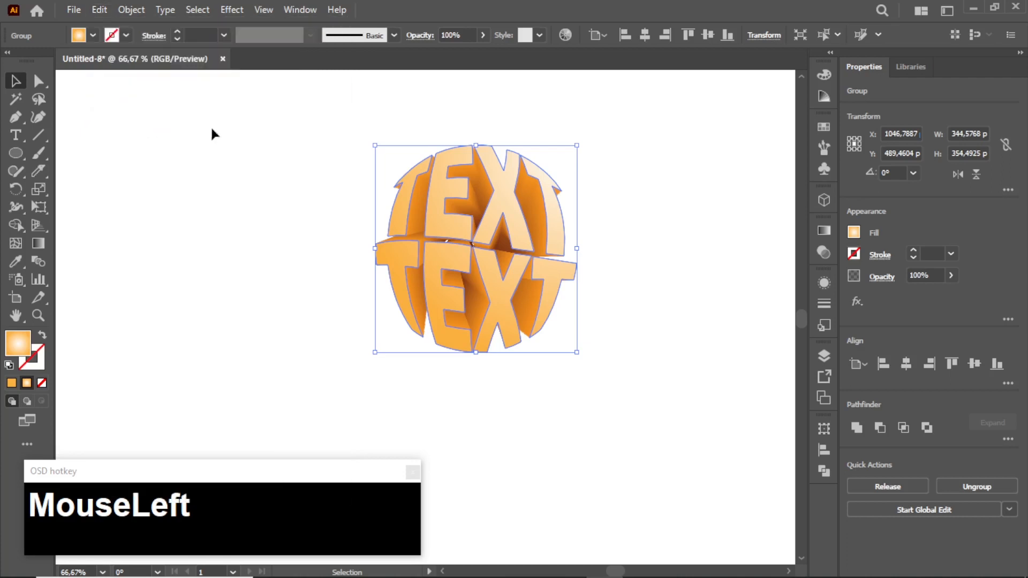
# - Give the topmost copy of the front text globe a 1 pt white stroke and remove its fill
pyautogui.click(125, 35)
pyautogui.click(31, 61)
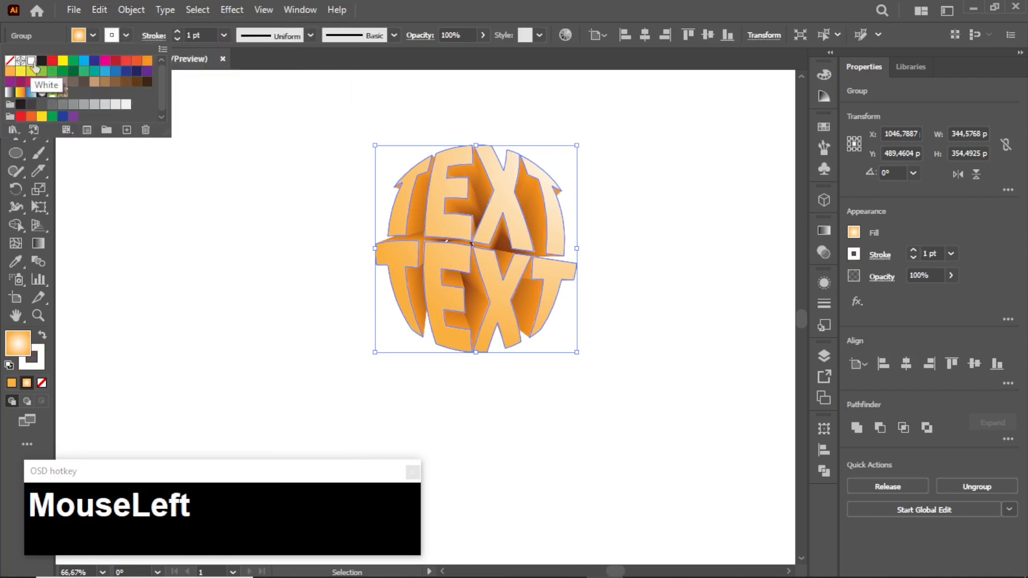
pyautogui.moveTo(93, 35); pyautogui.dragTo(10, 61)
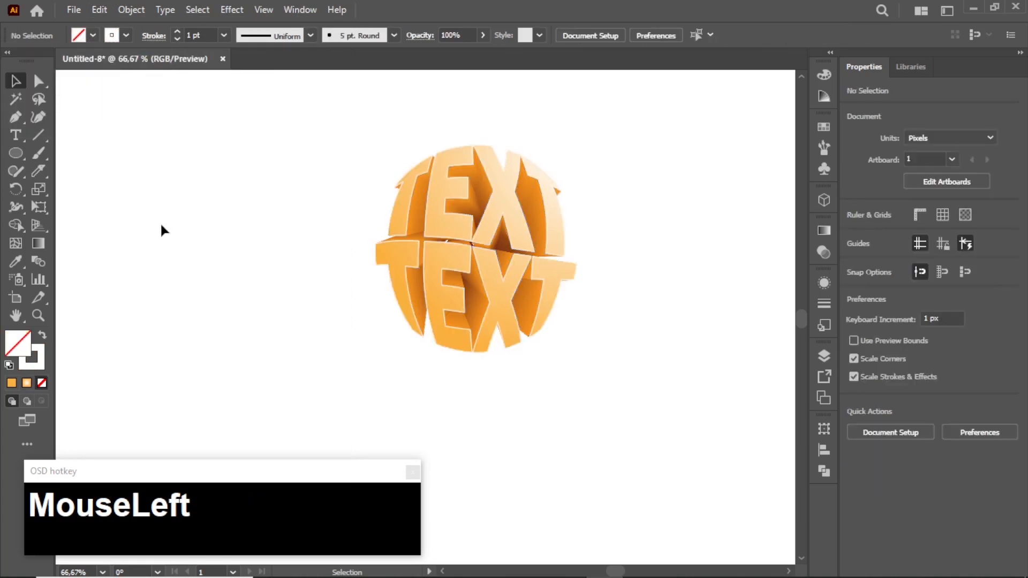
# - Expand the white outline of the text globe into filled shapes
pyautogui.click(422, 279)
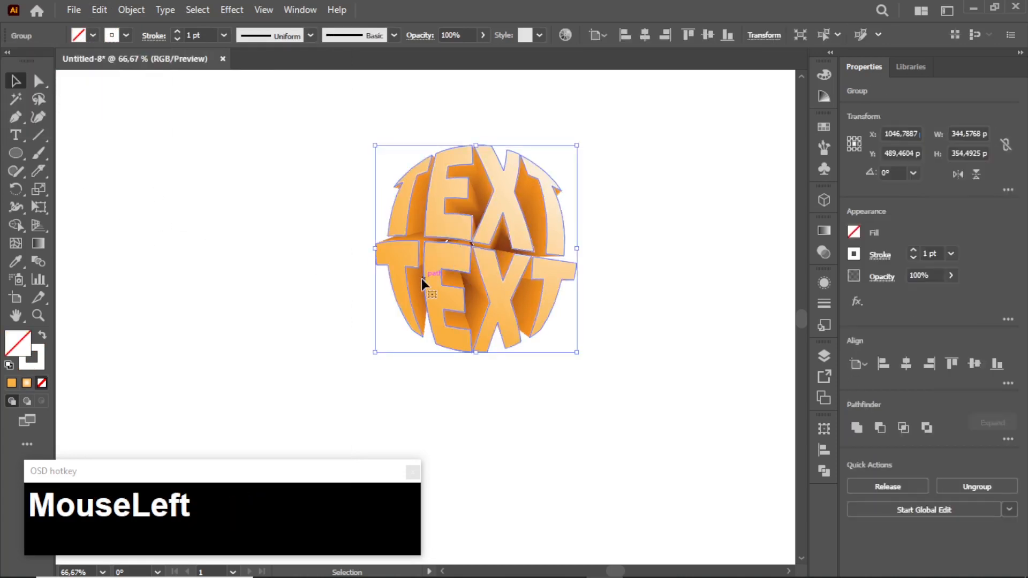
pyautogui.click(125, 9)
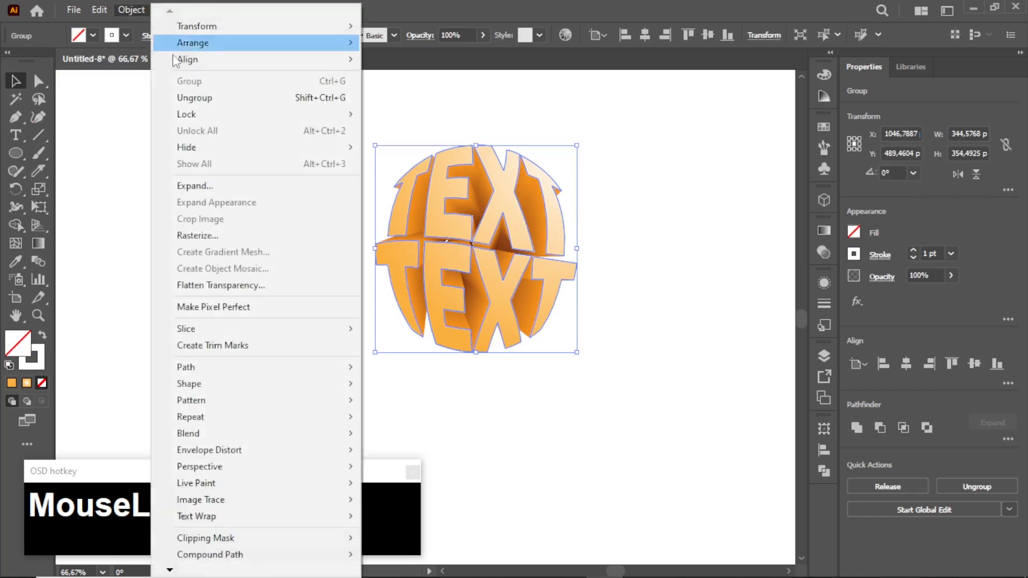
pyautogui.click(203, 184)
pyautogui.click(480, 367)
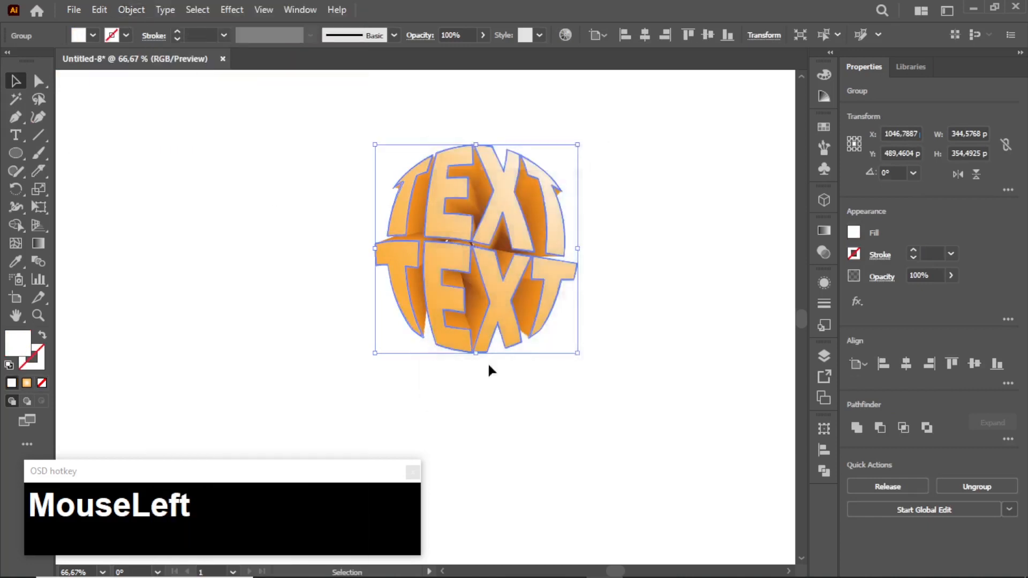
# - Fill the expanded outline shapes with the radial gradient from white to light orange
pyautogui.click(824, 231)
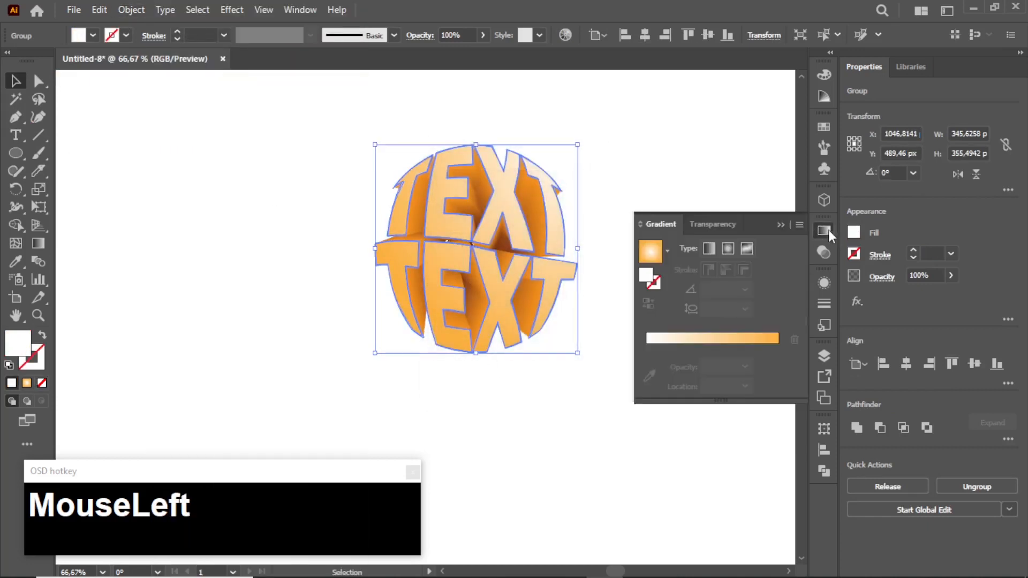
pyautogui.click(712, 338)
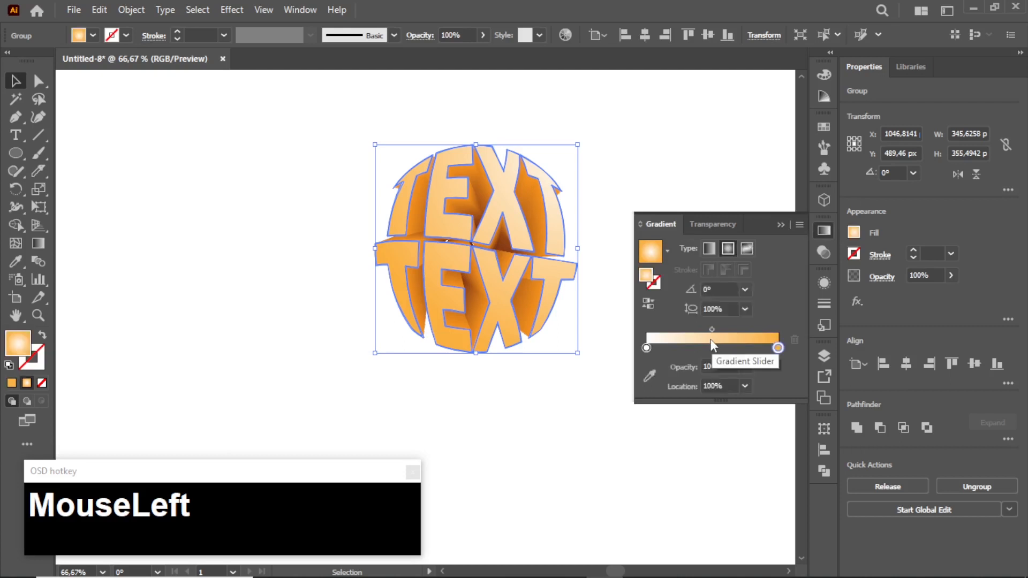
pyautogui.click(38, 243)
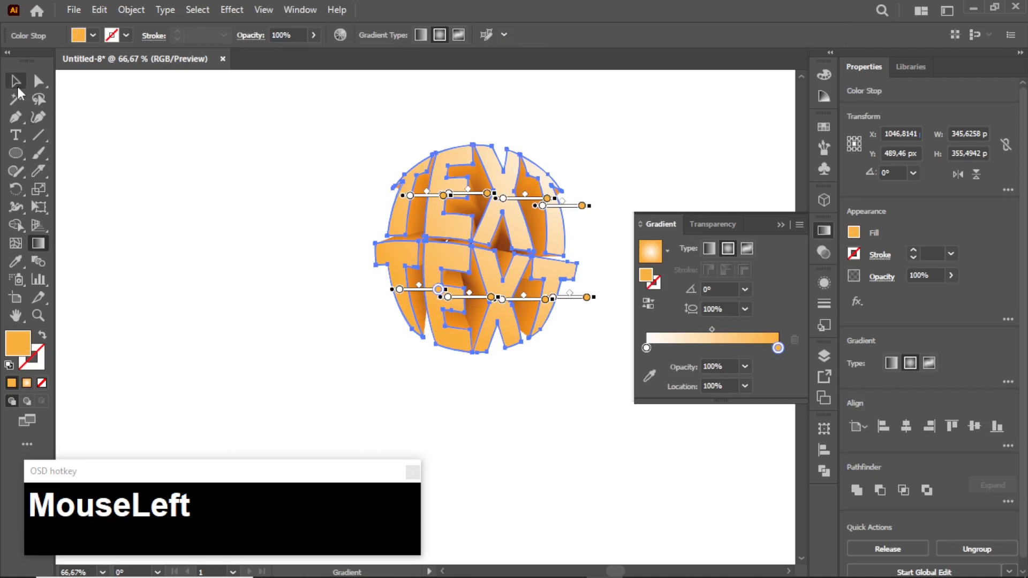
pyautogui.click(16, 83)
pyautogui.click(126, 113)
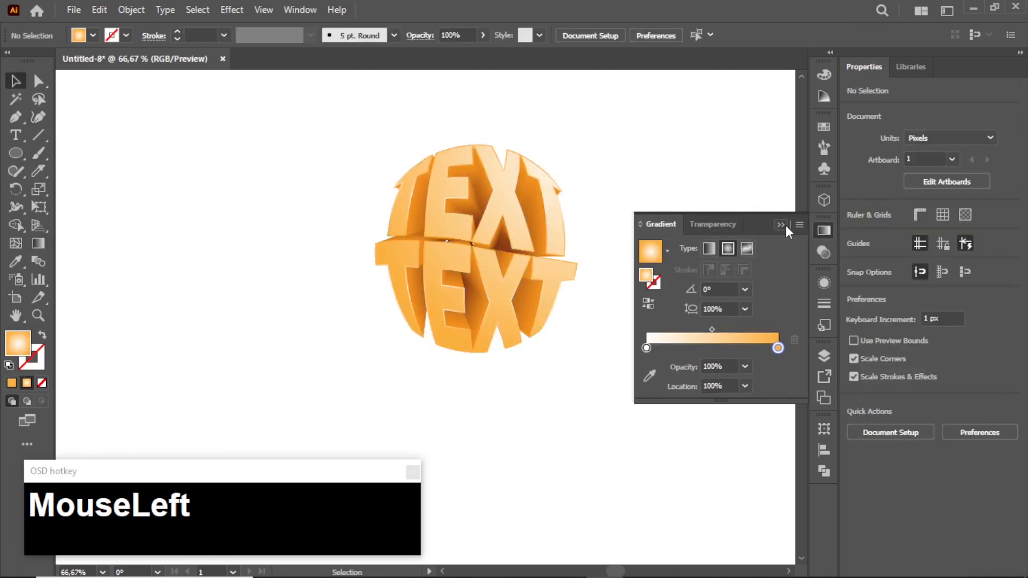
# - Set the opacity of the orange colour stop in the outline's gradient to 0%
pyautogui.click(563, 236)
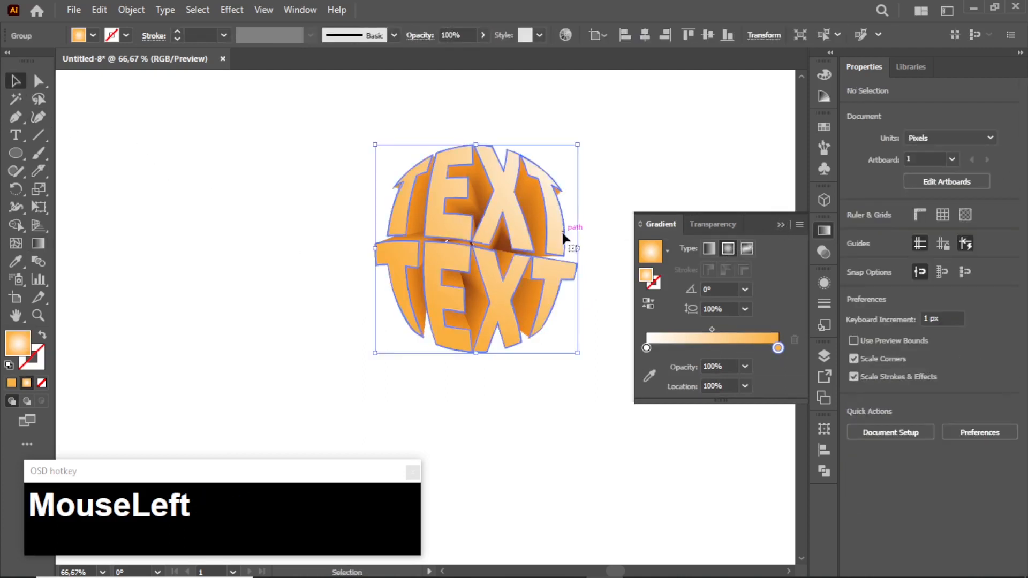
pyautogui.click(745, 366)
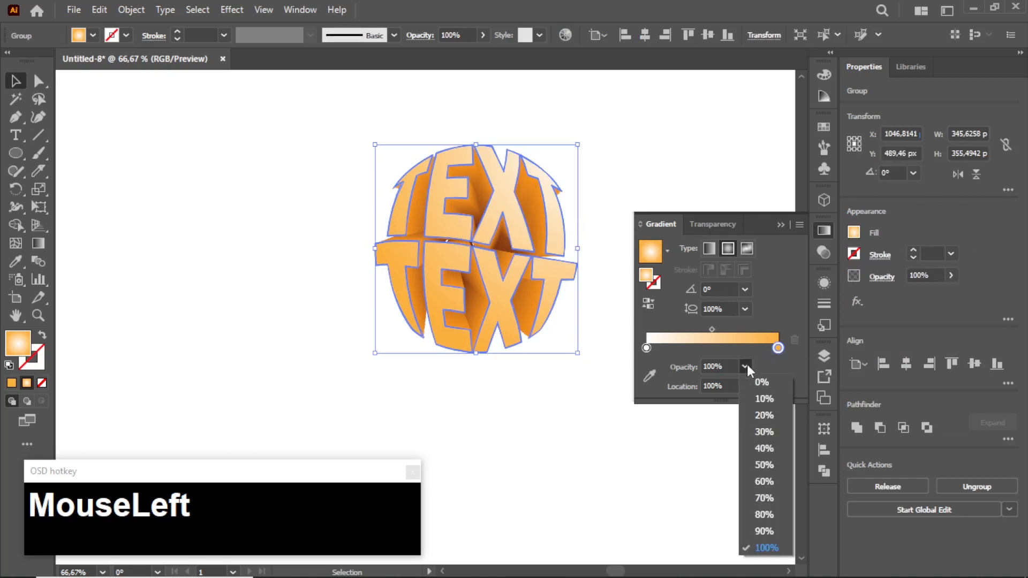
pyautogui.click(758, 382)
pyautogui.click(783, 225)
pyautogui.click(750, 194)
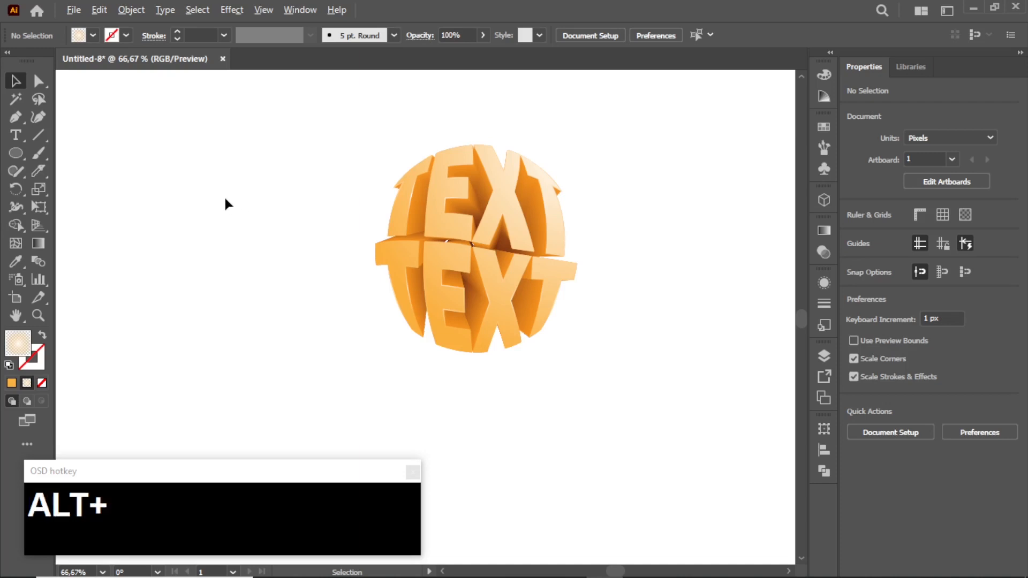
# - Group all the parts of the text globe into one object
pyautogui.keyDown('alt'); pyautogui.scroll(-2, 224, 195); pyautogui.keyUp('alt')
pyautogui.keyDown('alt'); pyautogui.scroll(-1, 532, 260); pyautogui.keyUp('alt')
pyautogui.moveTo(328, 168); pyautogui.dragTo(473, 295)
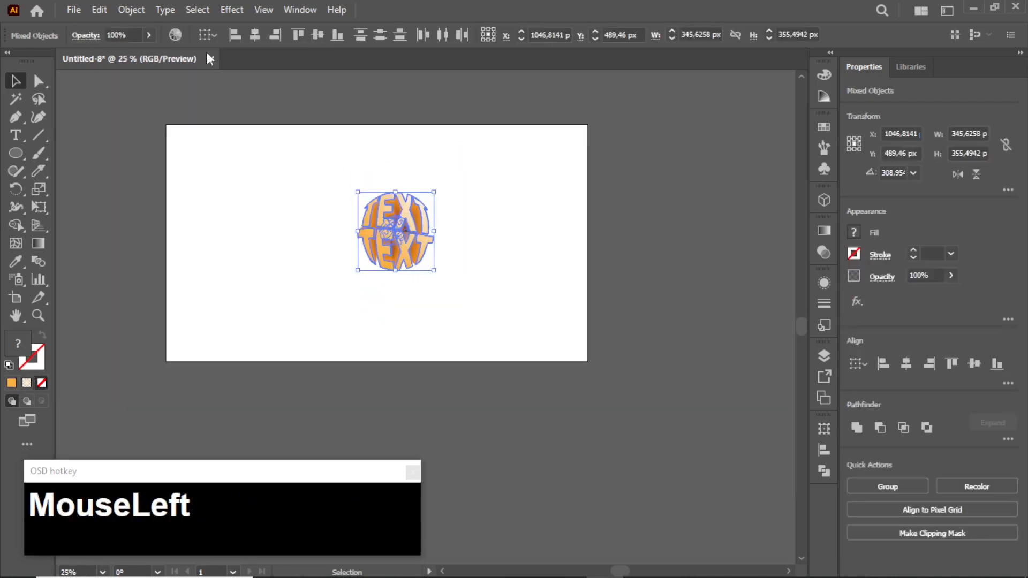
pyautogui.click(130, 10)
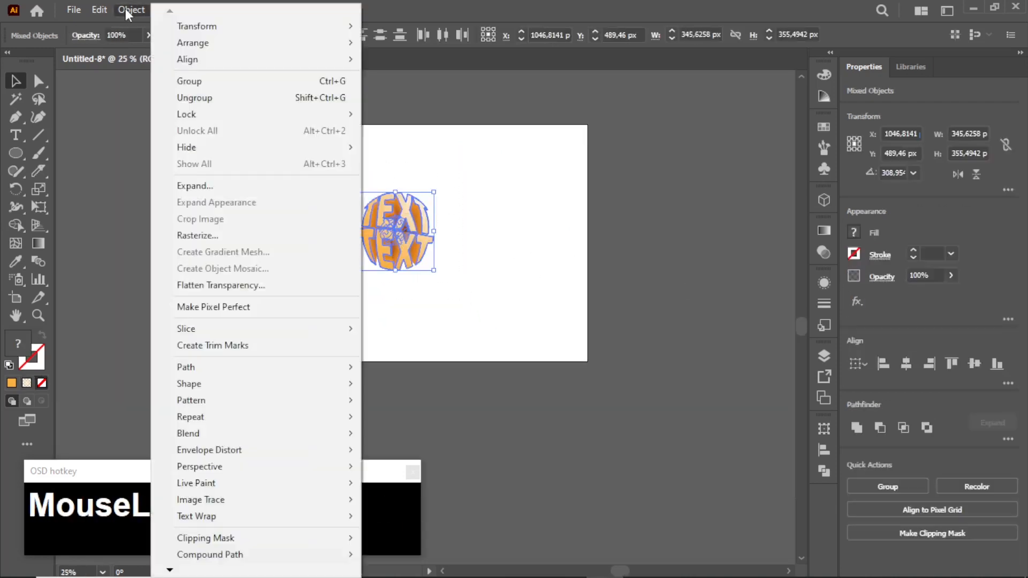
pyautogui.click(171, 81)
# - Enlarge the grouped text globe to about 507 by 521 px and centre it horizontally and vertically on the artboard
pyautogui.moveTo(362, 270); pyautogui.dragTo(321, 308)
pyautogui.click(258, 33)
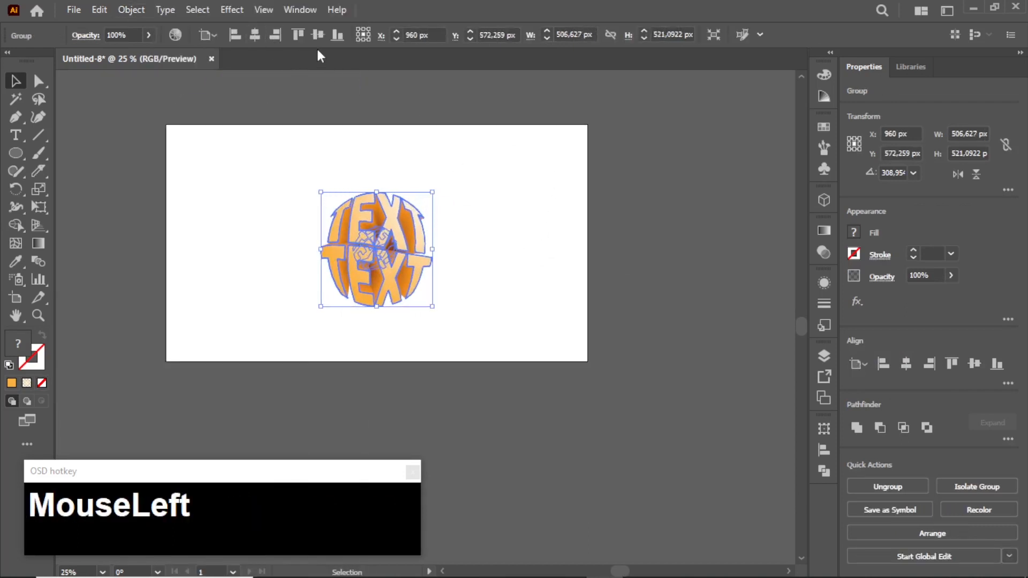
pyautogui.click(318, 35)
pyautogui.click(481, 155)
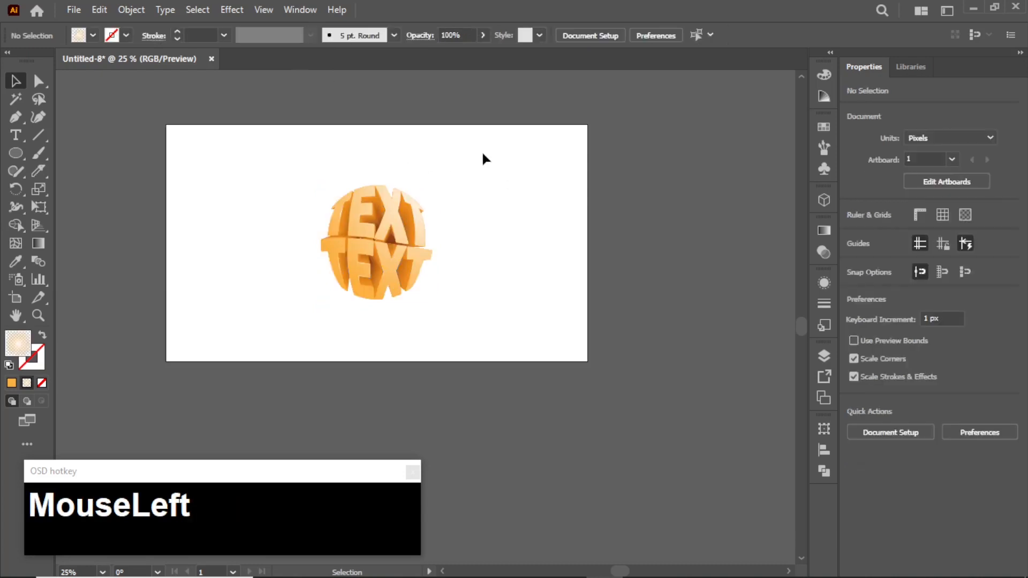
# - Draw a 1920 by 1080 px rectangle covering the whole artboard and send it behind the text globe
pyautogui.rightClick(16, 153)
pyautogui.click(70, 155)
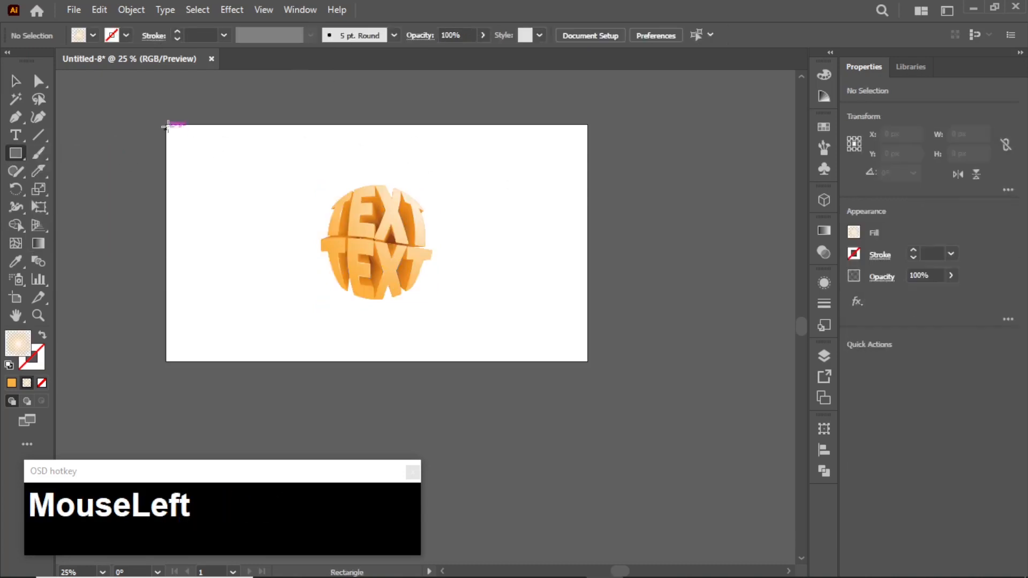
pyautogui.moveTo(167, 126); pyautogui.dragTo(587, 361)
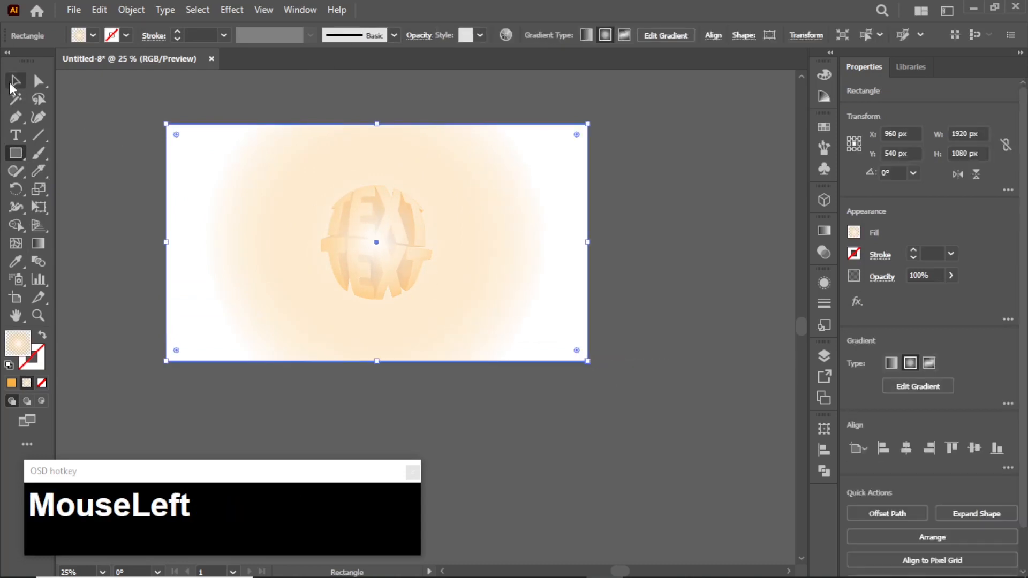
pyautogui.click(10, 85)
pyautogui.rightClick(232, 200)
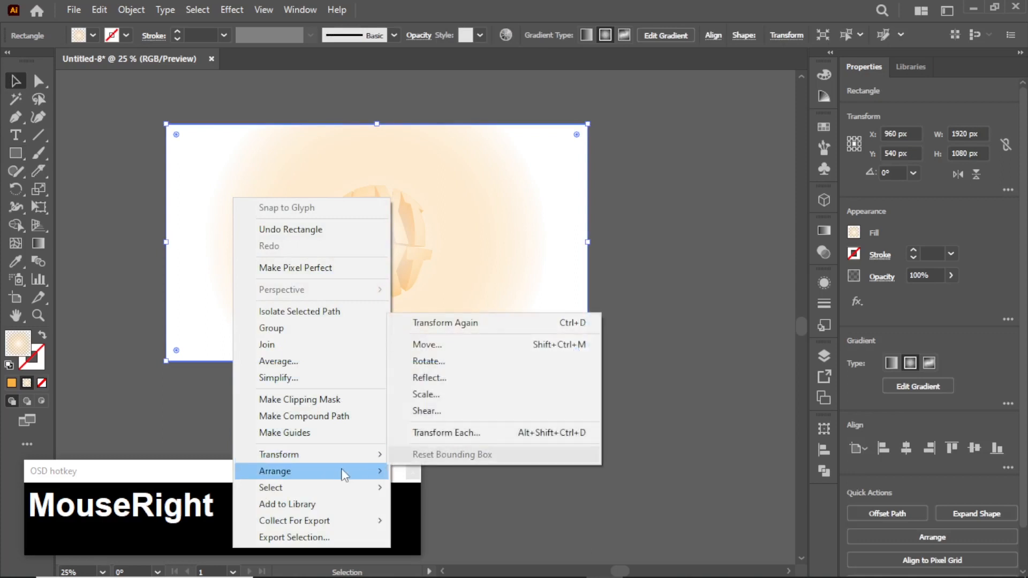
pyautogui.moveTo(345, 474)
pyautogui.click(453, 502)
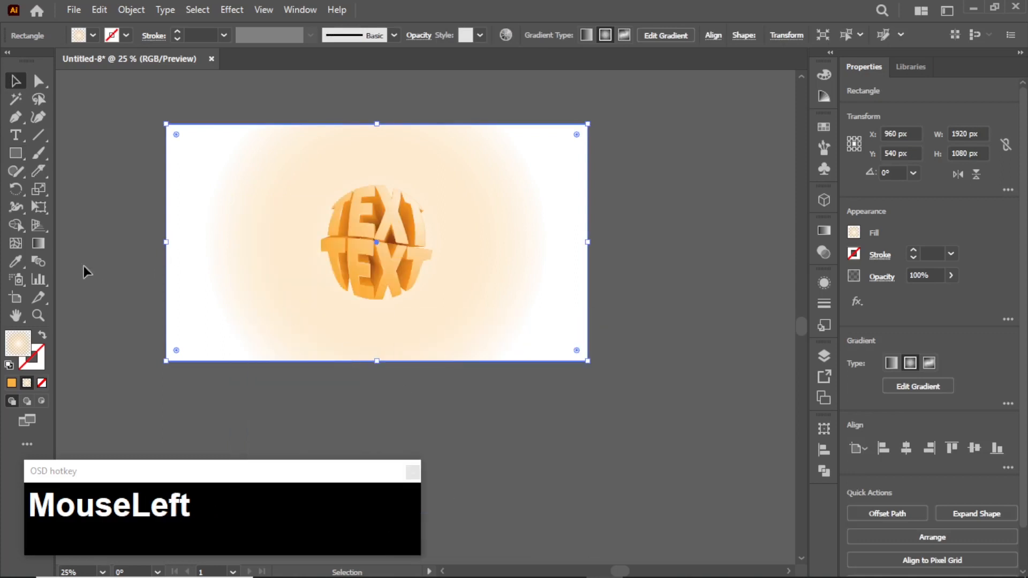
# - Copy the letter X's gradient onto the background rectangle and redraw it from the upper right to beyond the lower left corner at about -145.5°
pyautogui.click(16, 262)
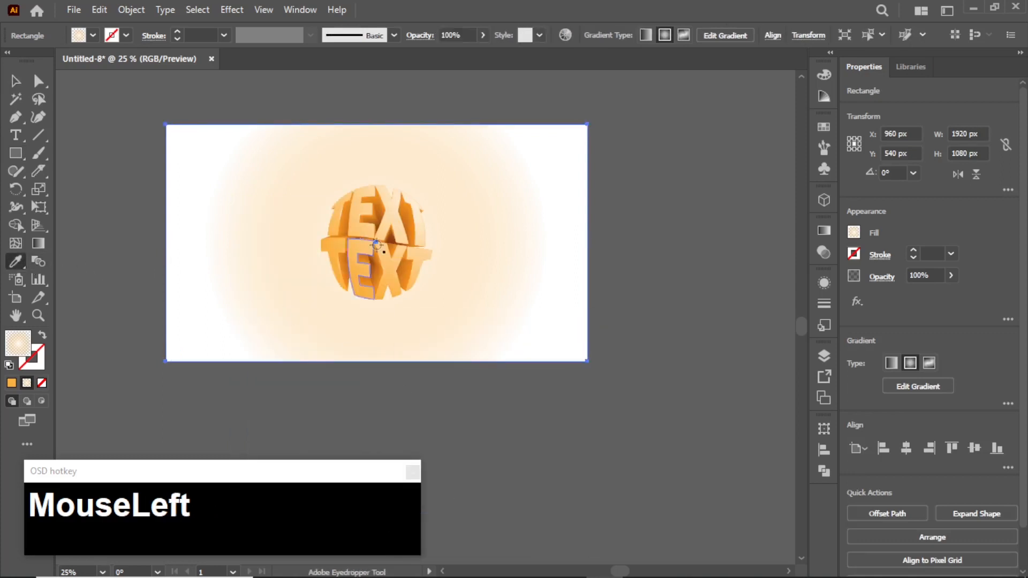
pyautogui.click(392, 214)
pyautogui.click(38, 244)
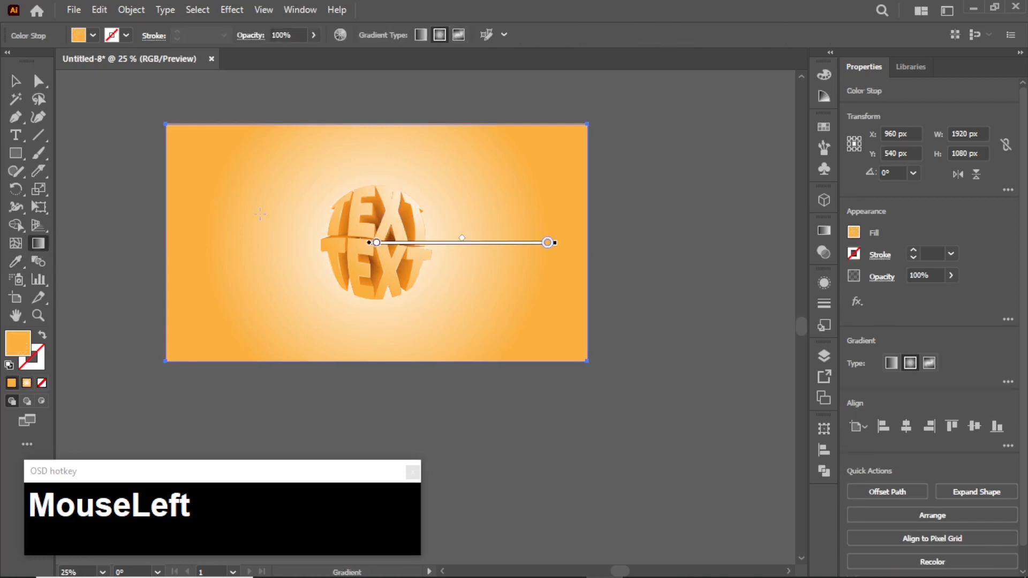
pyautogui.moveTo(537, 128); pyautogui.dragTo(126, 406)
pyautogui.click(15, 81)
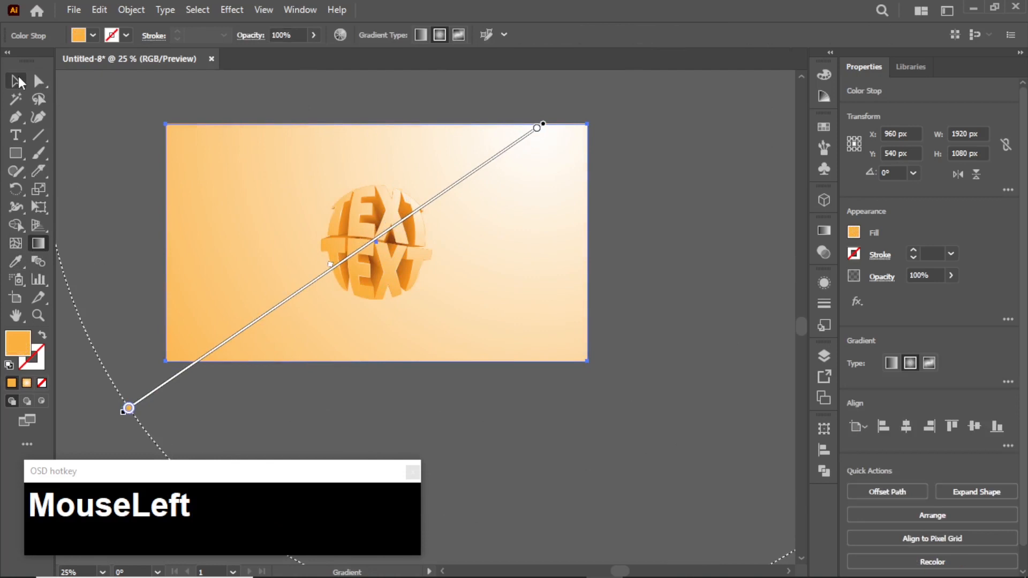
pyautogui.click(105, 127)
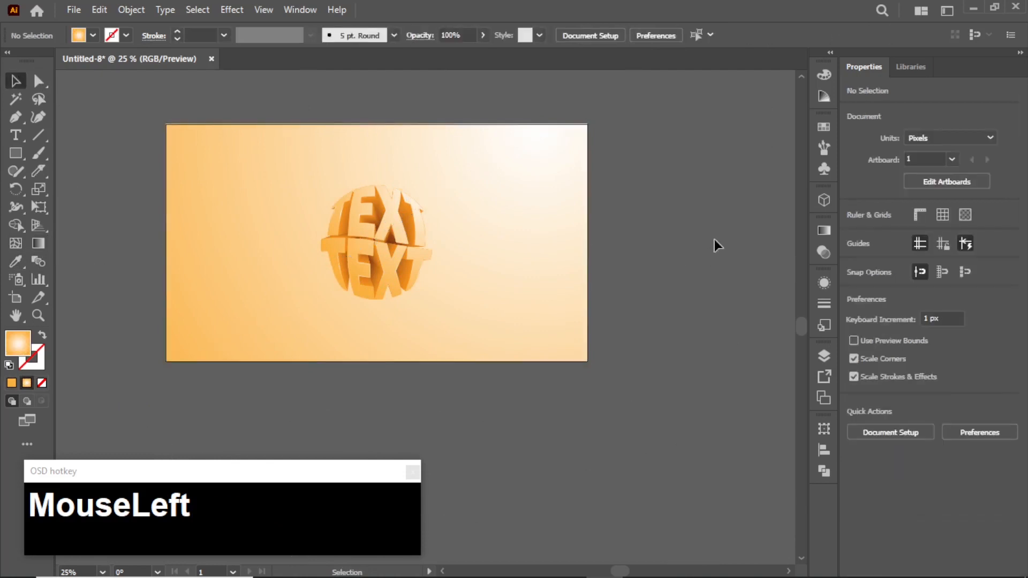
# - Draw a circle about 408 px in diameter on the background beside the text globe
pyautogui.rightClick(16, 153)
pyautogui.click(77, 190)
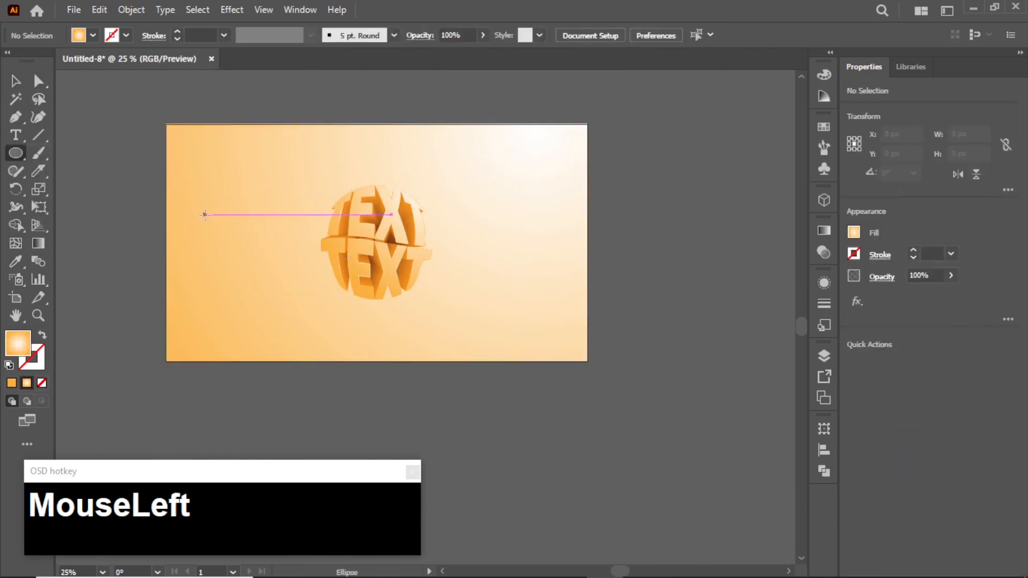
pyautogui.moveTo(207, 207); pyautogui.dragTo(296, 295)
pyautogui.click(15, 80)
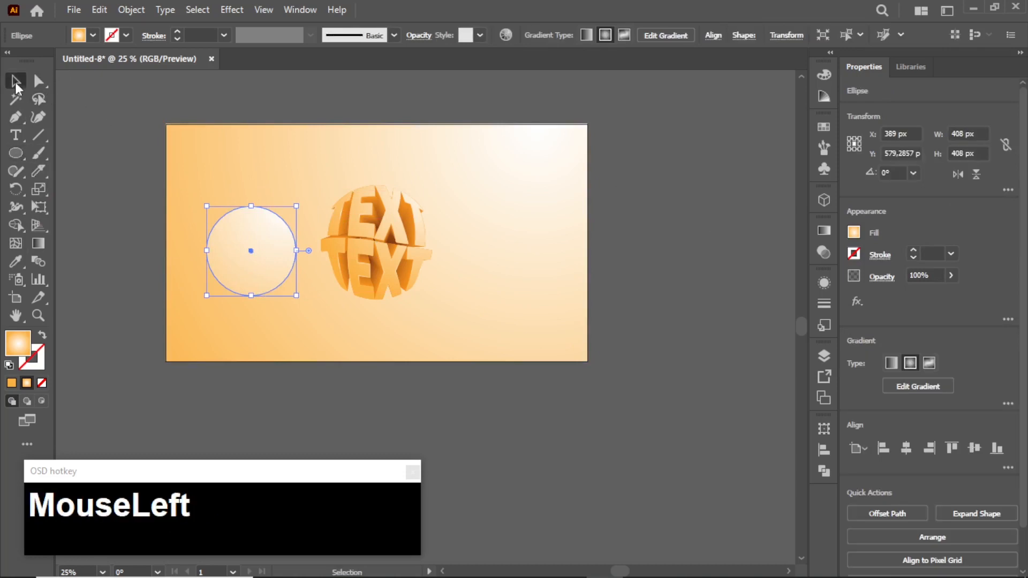
# - Open the new circle's gradient settings and select the orange colour stop
pyautogui.click(824, 230)
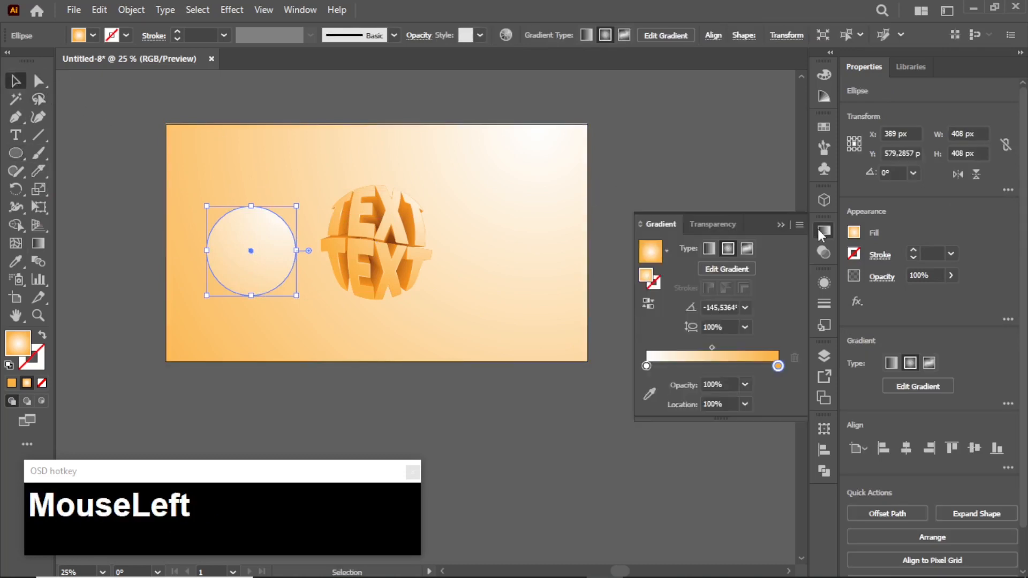
pyautogui.click(778, 367)
pyautogui.click(709, 249)
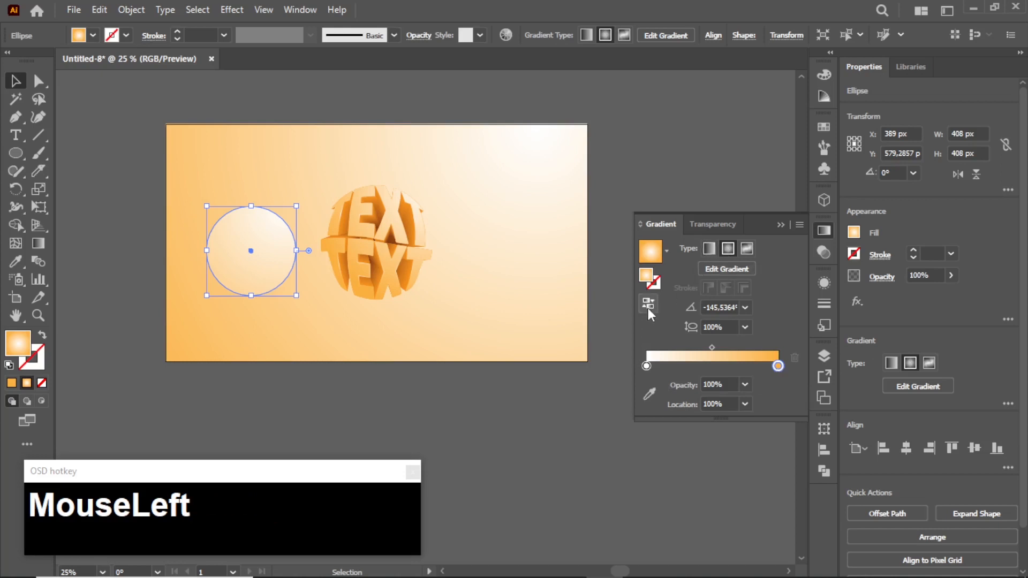